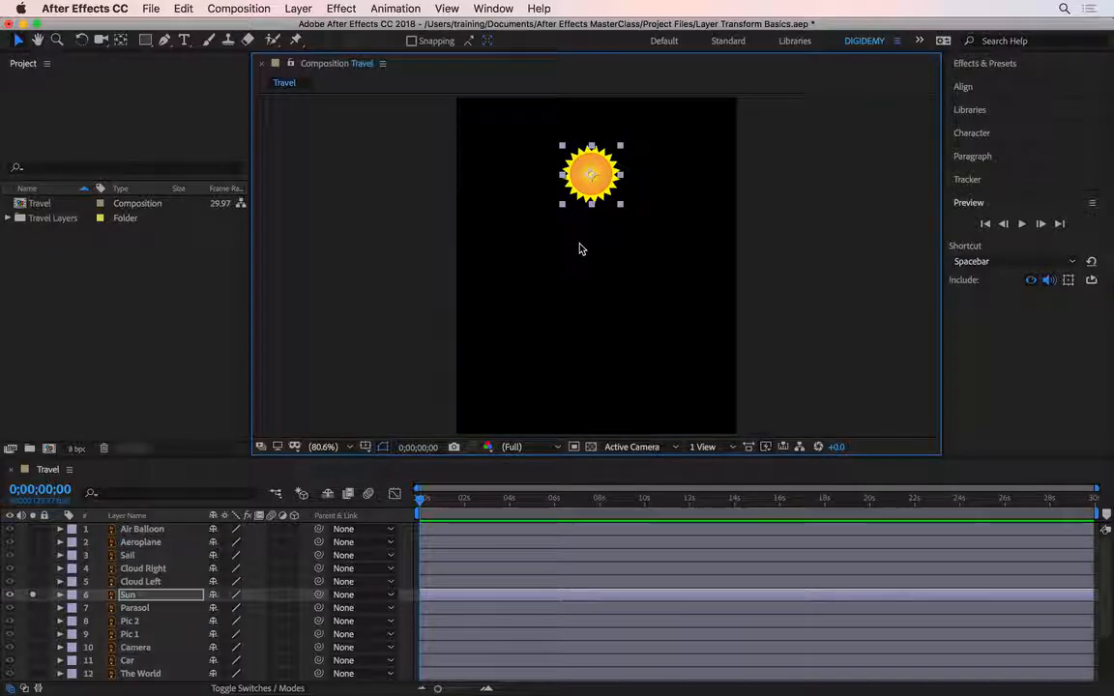
Step: Reveal the Sun layer's Scale property and set its scale to 50%
key(s)
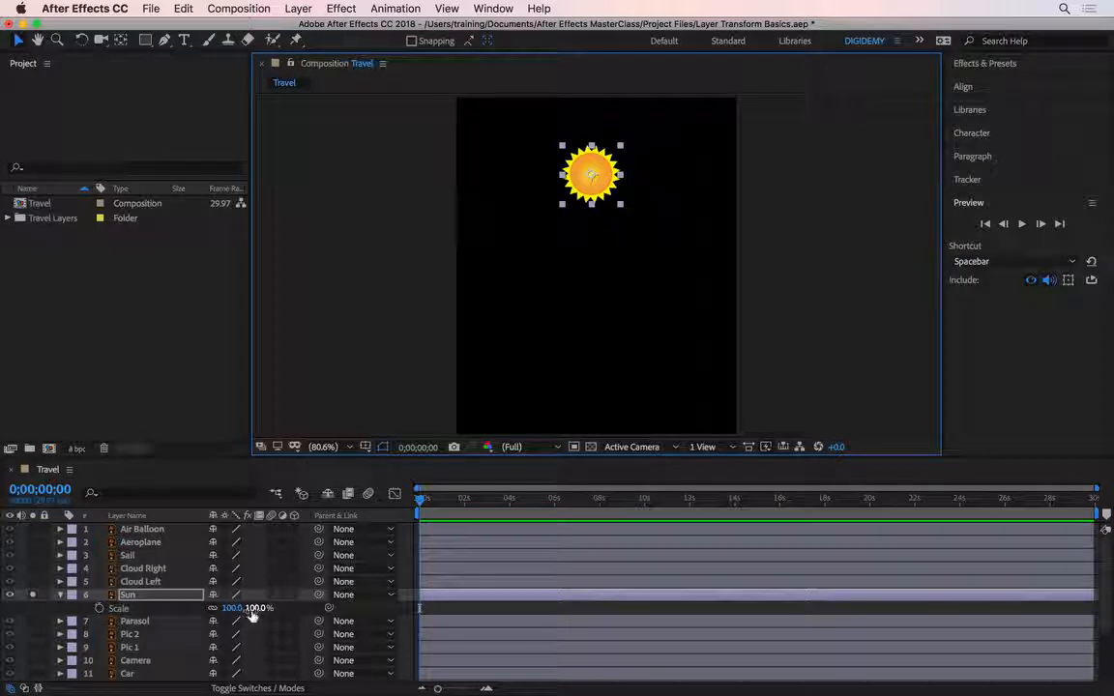
drag(251, 616, 350, 616)
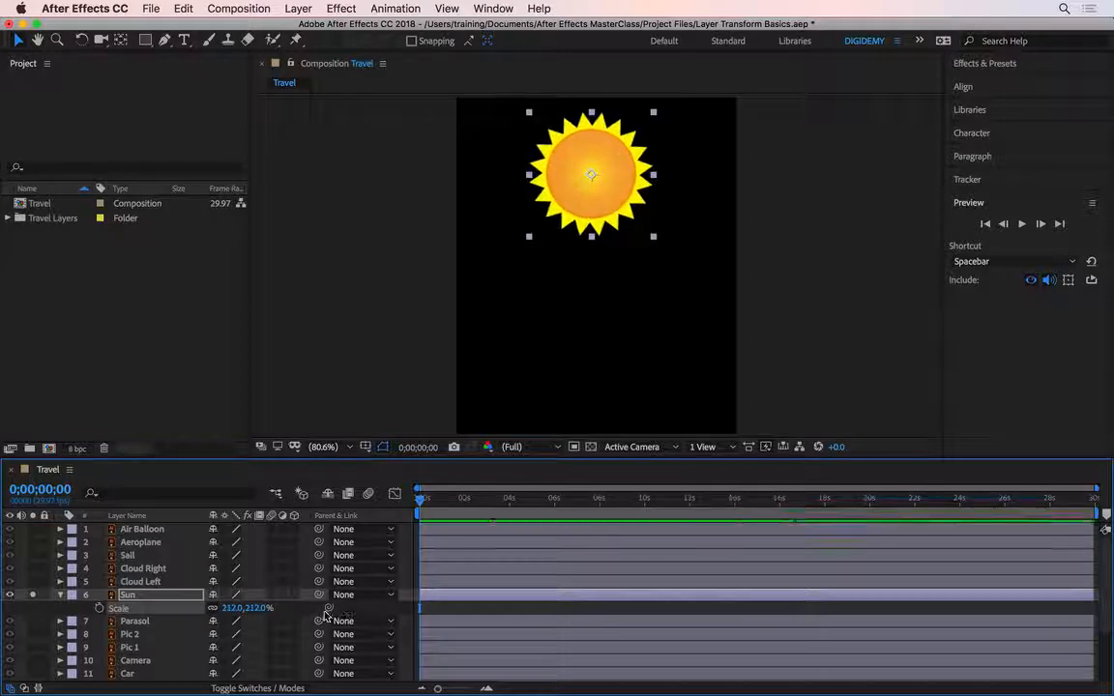
click(257, 608)
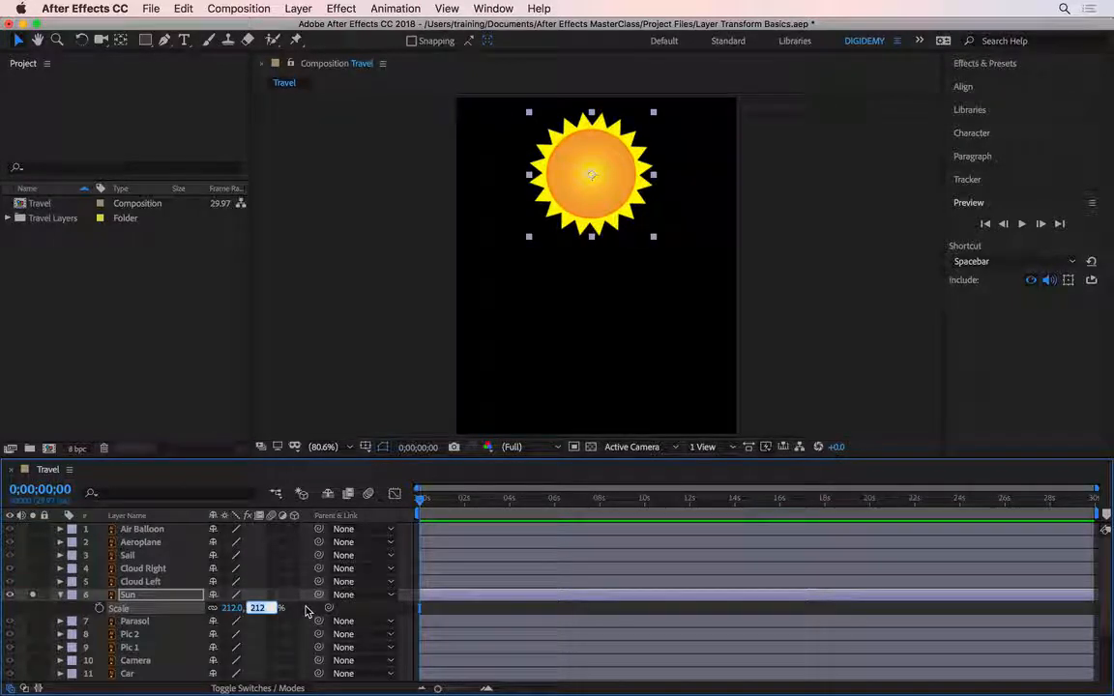
text(50)
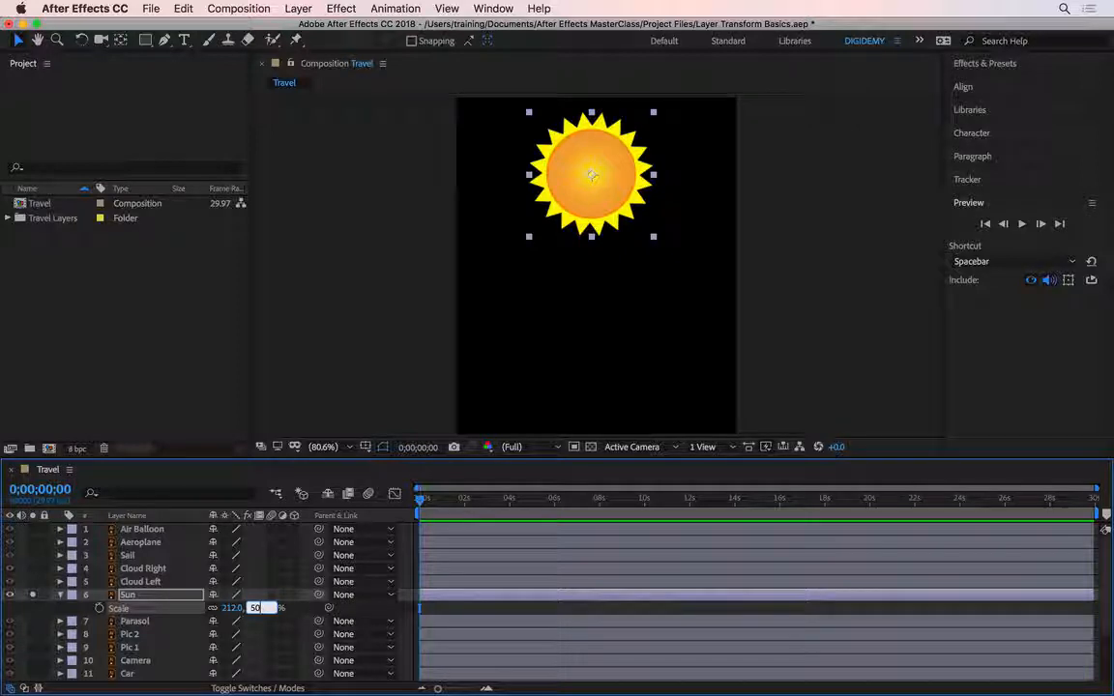
key(Return)
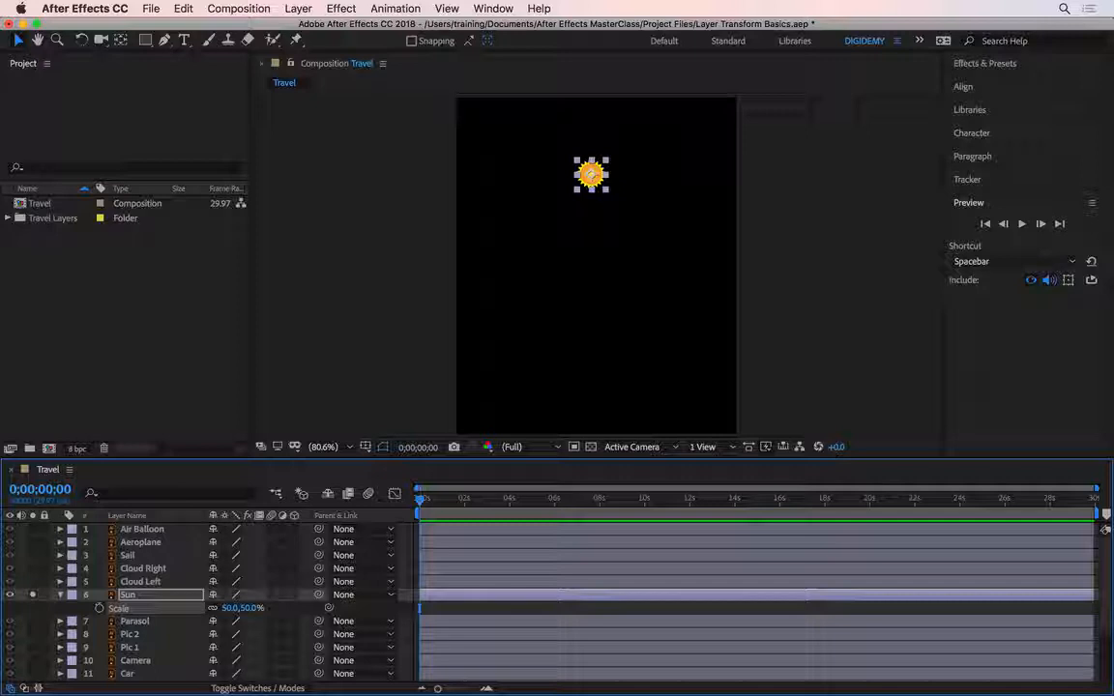
Step: Stretch the Sun to 39% by 195% with proportions unlinked, then relink them and enlarge it to 118.8% by 594%
click(212, 610)
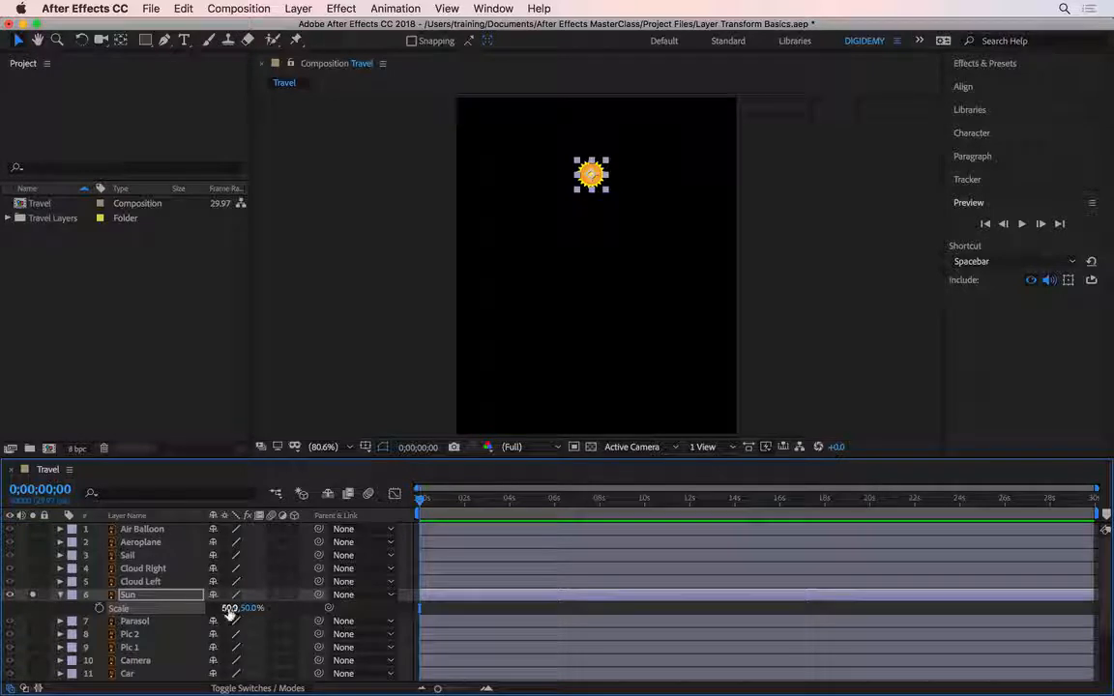
drag(230, 612, 385, 607)
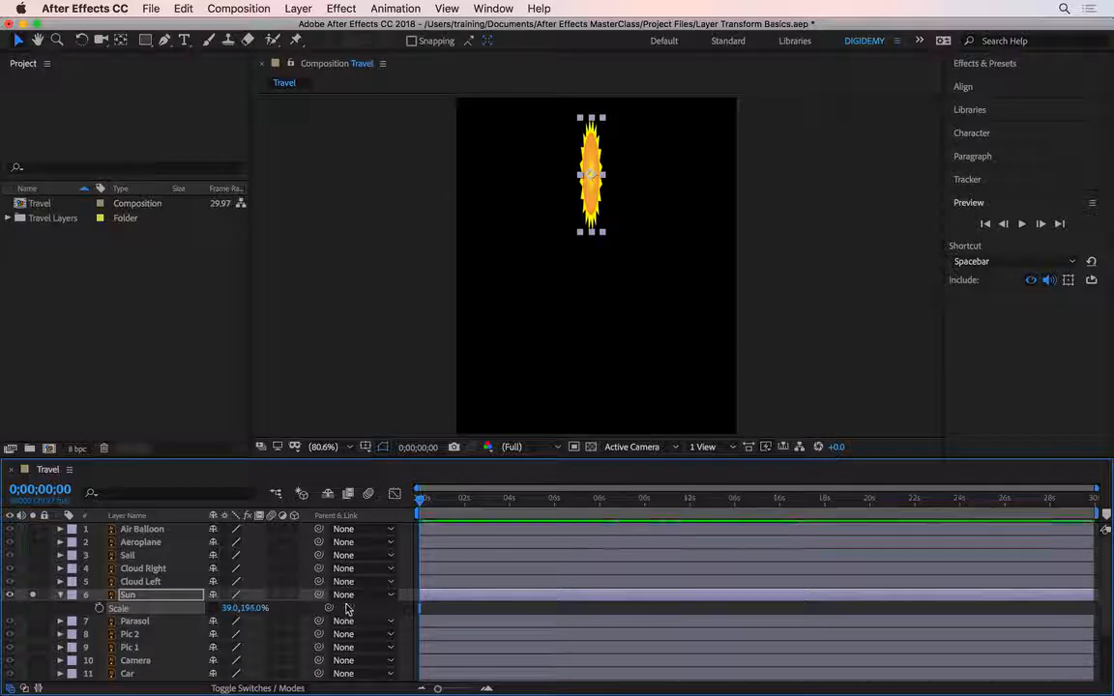
click(214, 611)
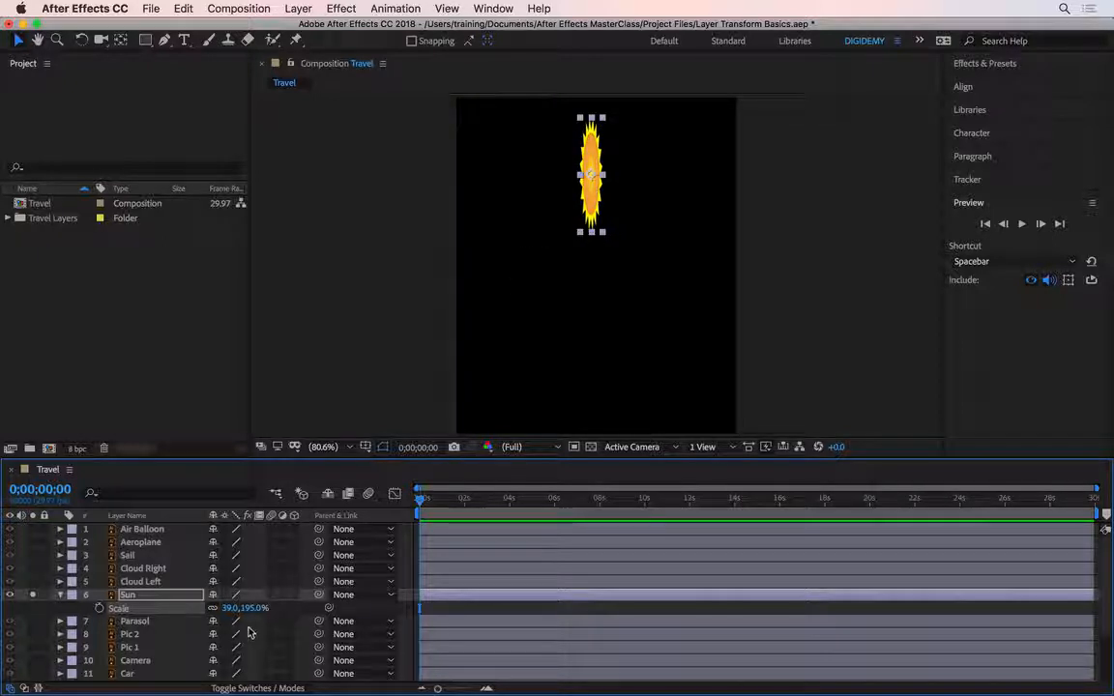
drag(252, 614, 583, 593)
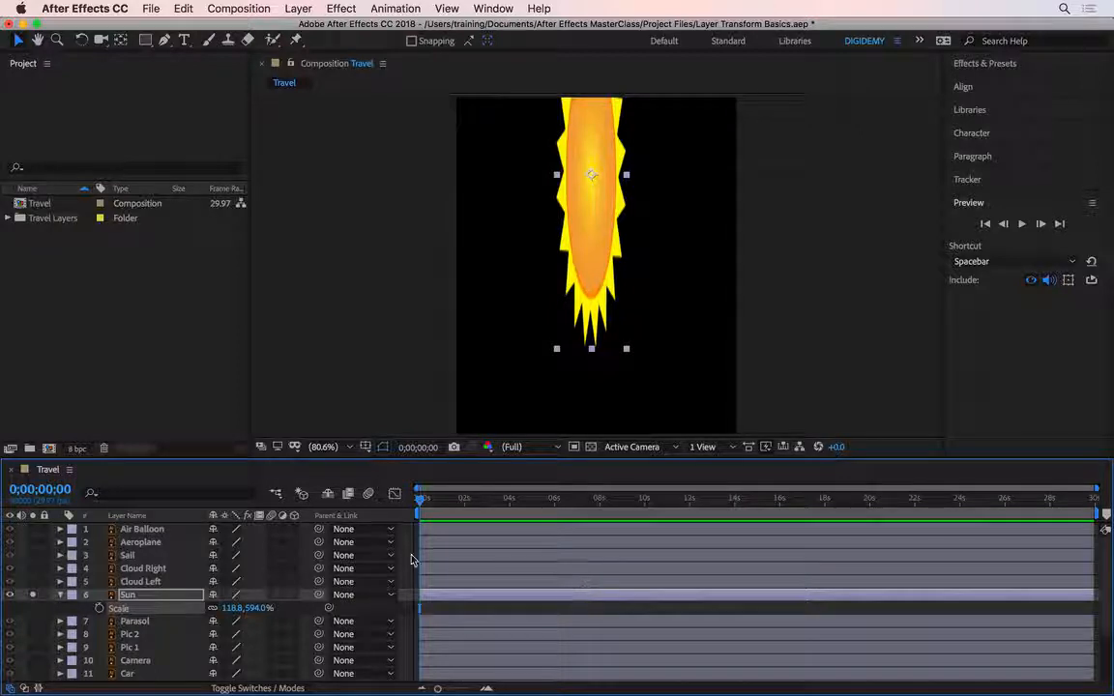
Step: Reset the Sun's scale and enlarge it proportionally from a corner handle in the composition to about 227%
right_click(129, 614)
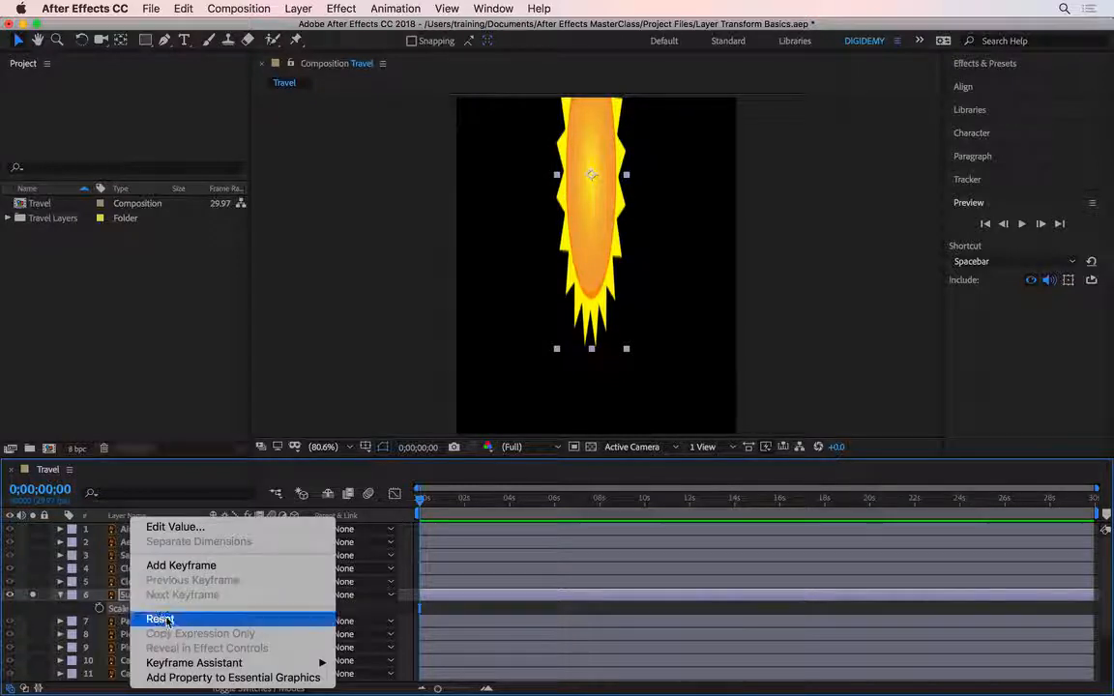
click(160, 618)
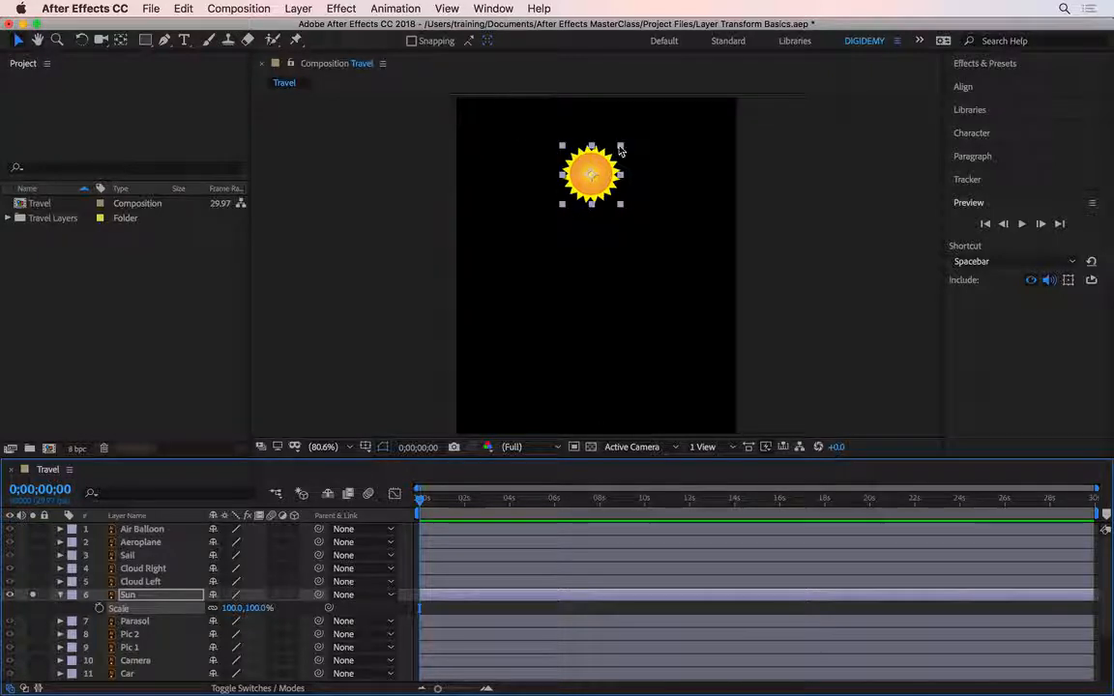
drag(624, 207, 670, 262)
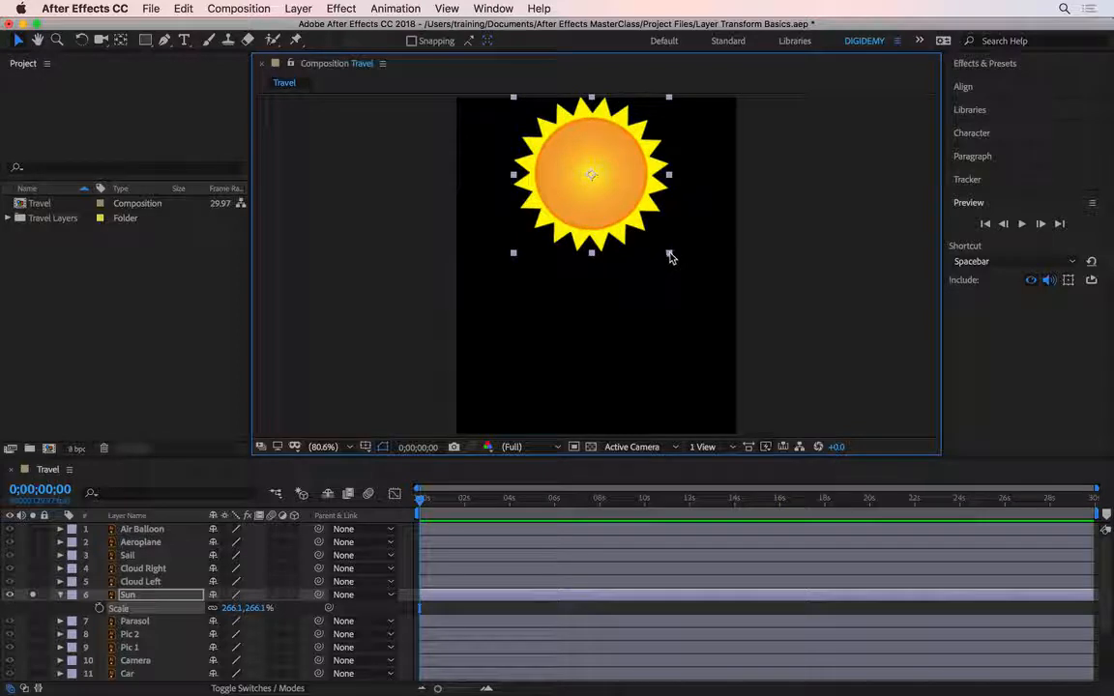
mouse_move(671, 257)
mouse_down()
mouse_move(683, 254)
mouse_move(654, 229)
mouse_move(646, 248)
mouse_move(673, 257)
mouse_move(652, 229)
mouse_move(660, 250)
mouse_up()
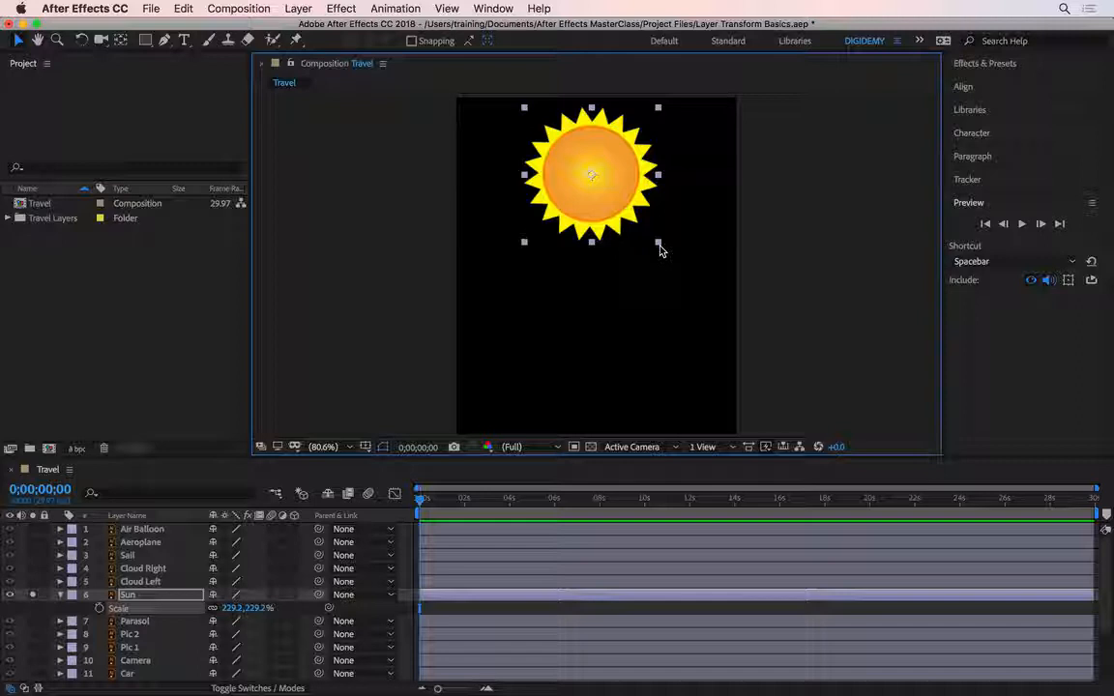
drag(661, 251, 660, 251)
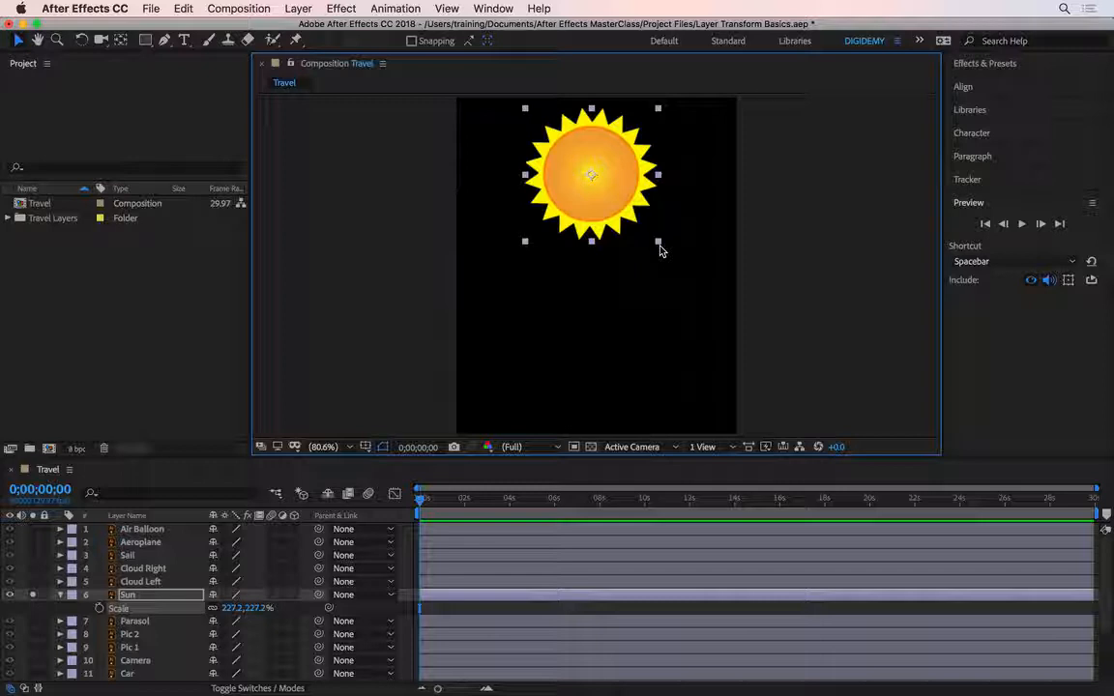
drag(661, 250, 660, 251)
Step: Increase the Sun's scale in fixed increments to 447.2% and reduce it again to 347.2%
key(super+shift+KP_Add)
key(super+shift+KP_Add)
key(super+shift+KP_Add)
key(super+shift+KP_Add)
key(super+shift+KP_Add)
key(super+shift+KP_Add)
key(super+shift+KP_Add)
key(super+shift+KP_Add)
key(super+shift+KP_Add)
key(super+shift+KP_Add)
key(super+shift+KP_Add)
key(super+shift+KP_Add)
key(super+shift+KP_Add)
key(super+shift+KP_Add)
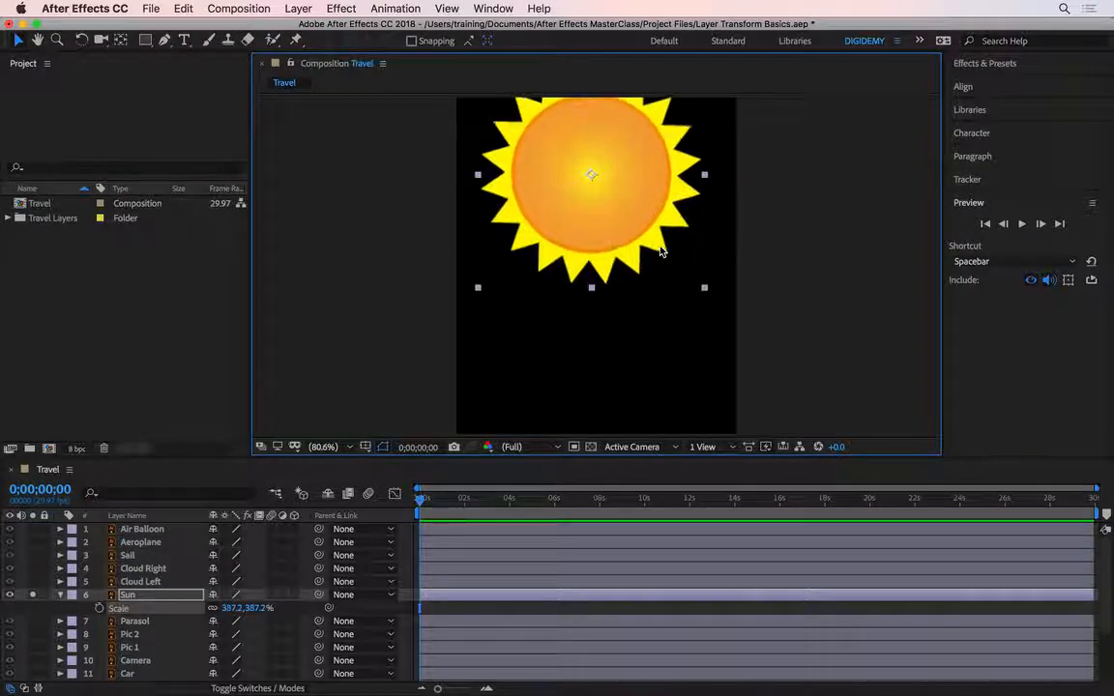
key(alt+shift+KP_Add)
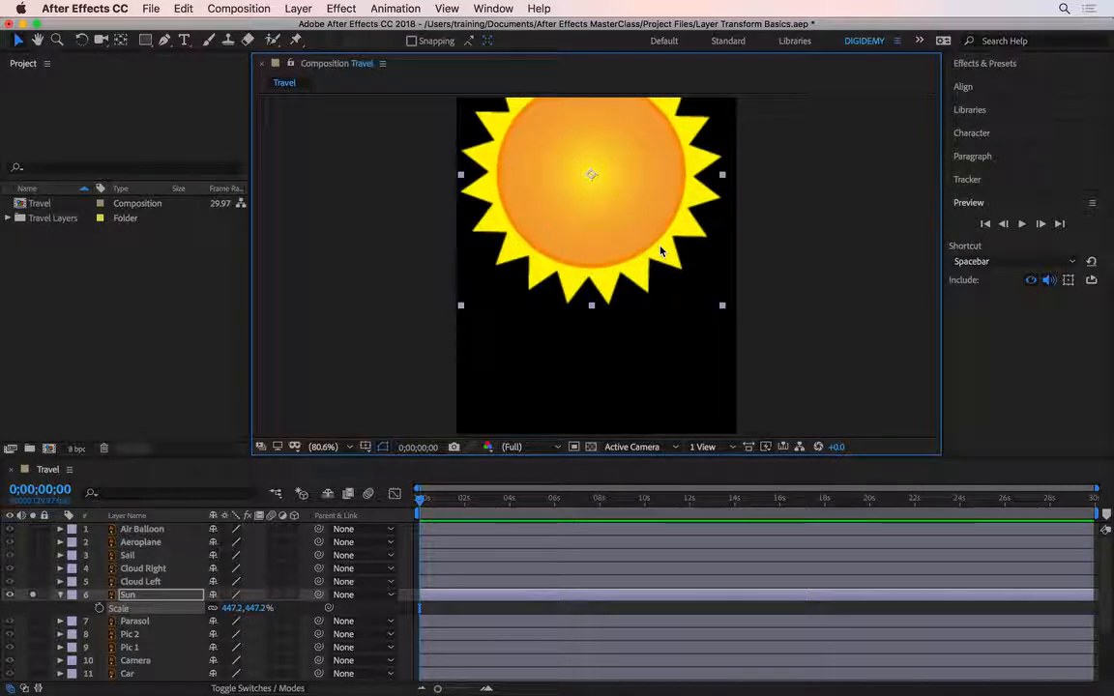
key(alt+shift+KP_Subtract)
key(alt+shift+KP_Subtract)
key(alt+shift+KP_Subtract)
key(alt+shift+KP_Subtract)
key(alt+shift+KP_Subtract)
key(alt+shift+KP_Subtract)
key(alt+shift+KP_Subtract)
key(alt+shift+KP_Subtract)
key(alt+shift+KP_Subtract)
key(alt+shift+KP_Subtract)
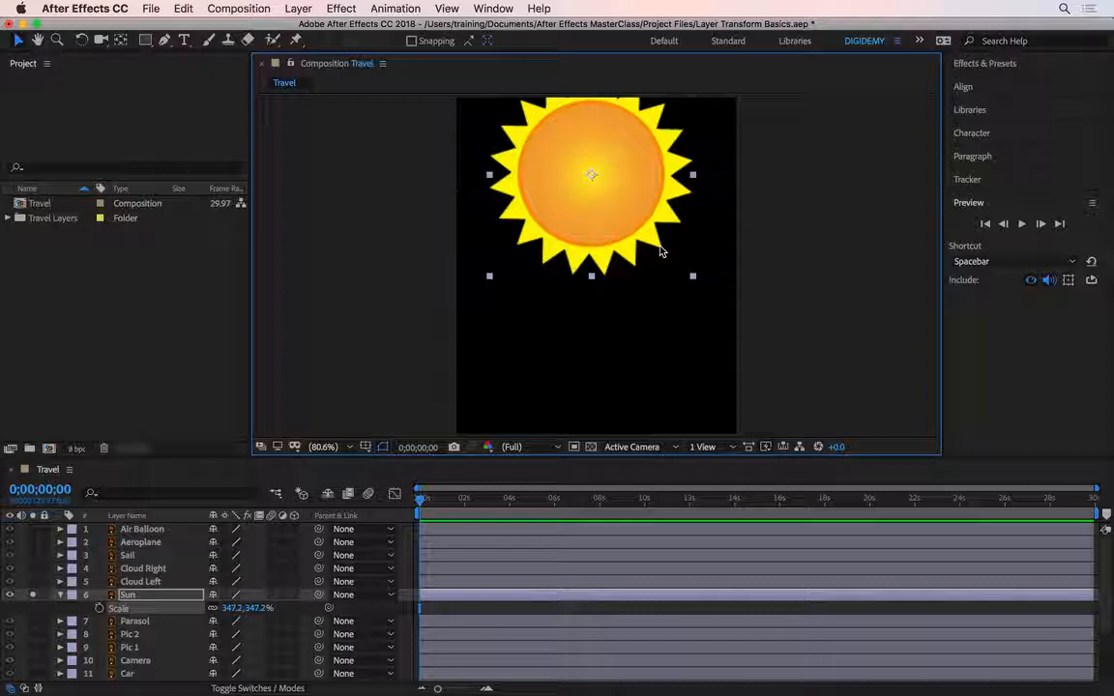
Step: Nudge the Sun's scale up in increments and back down to about 367%
scroll(661, 251, up, 3)
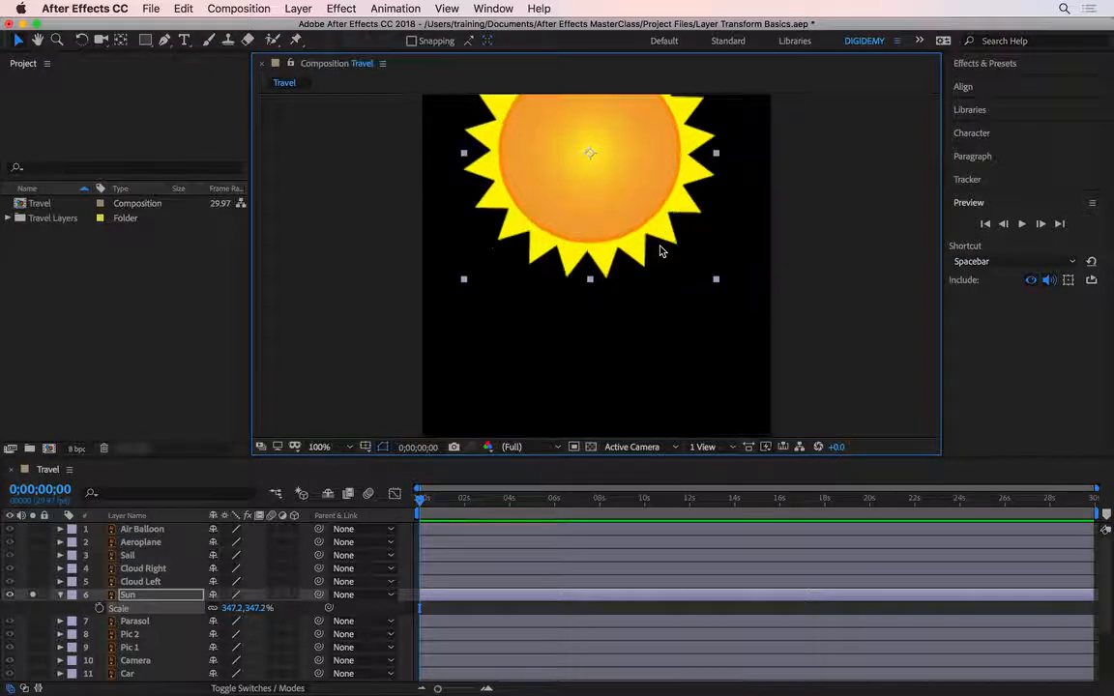
scroll(661, 252, down, 6)
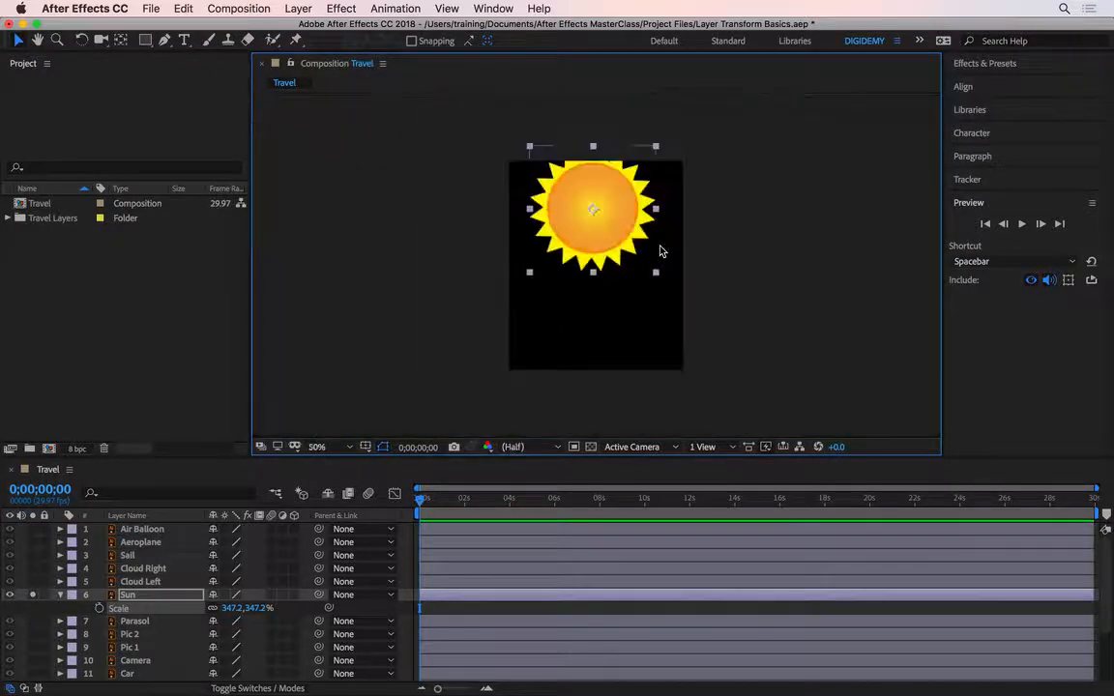
key(super+shift+KP_Add)
key(super+shift+KP_Add)
key(super+shift+KP_Add)
key(super+shift+KP_Add)
key(super+shift+KP_Add)
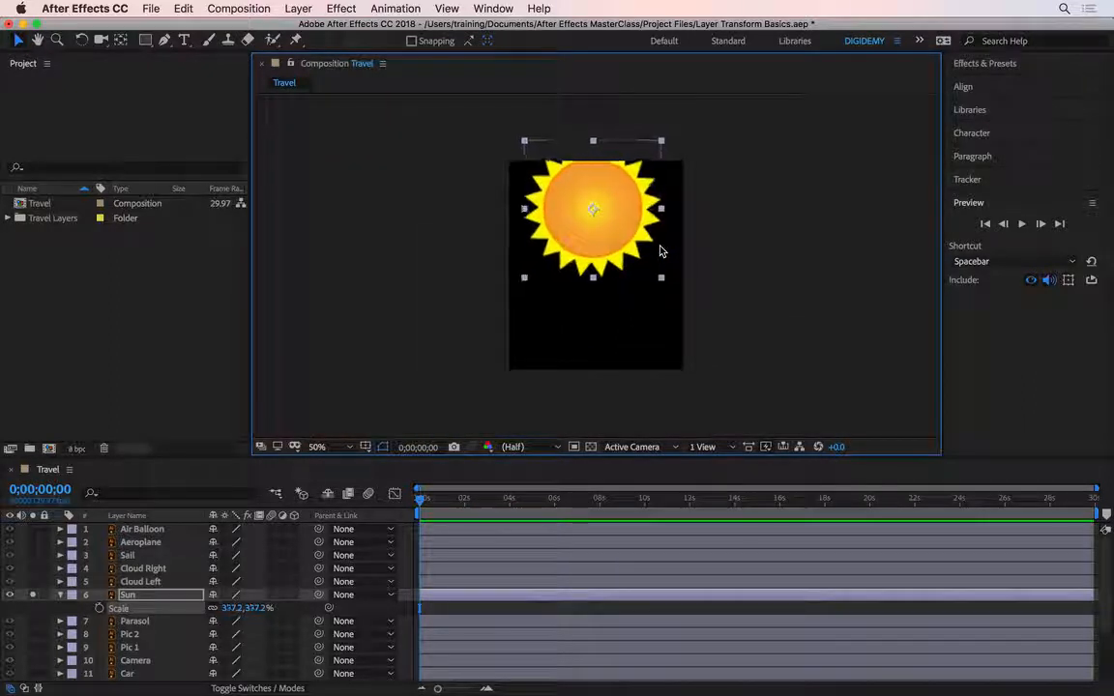
key(super+shift+KP_Subtract)
key(super+shift+KP_Subtract)
key(super+shift+KP_Subtract)
key(super+shift+KP_Subtract)
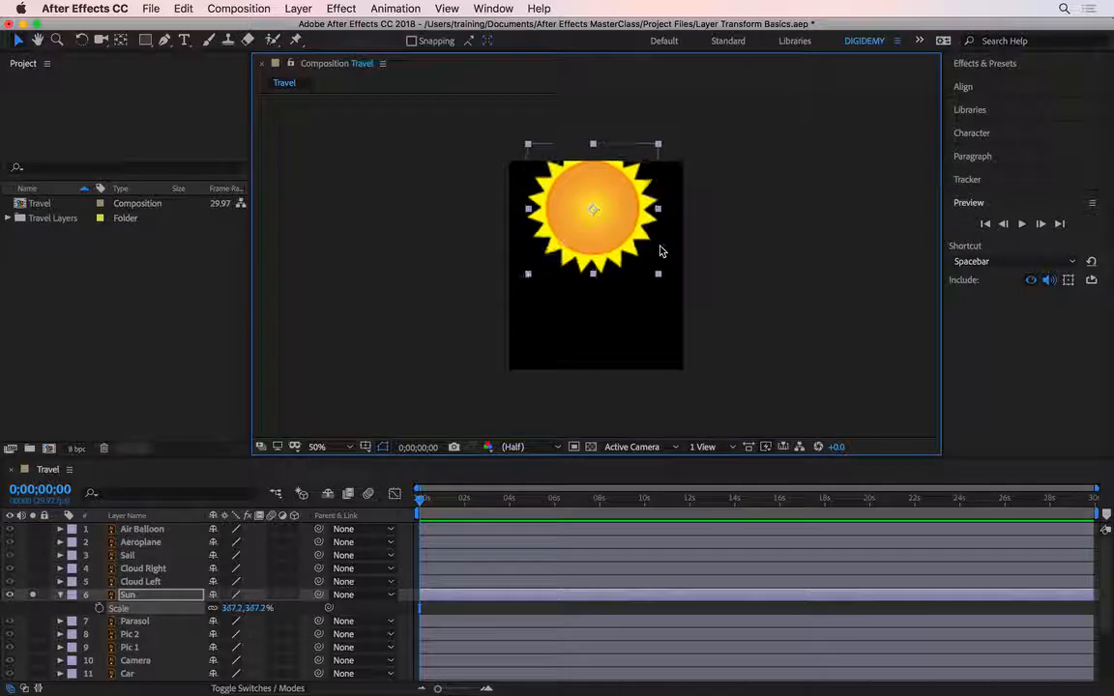
Step: Enlarge the Sun in repeated increments to 767.2% while viewing the composition at 100%
key(slash)
key(super+shift+KP_Add)
key(super+shift+KP_Add)
key(super+shift+KP_Add)
key(super+shift+KP_Add)
key(super+shift+KP_Add)
key(super+shift+KP_Add)
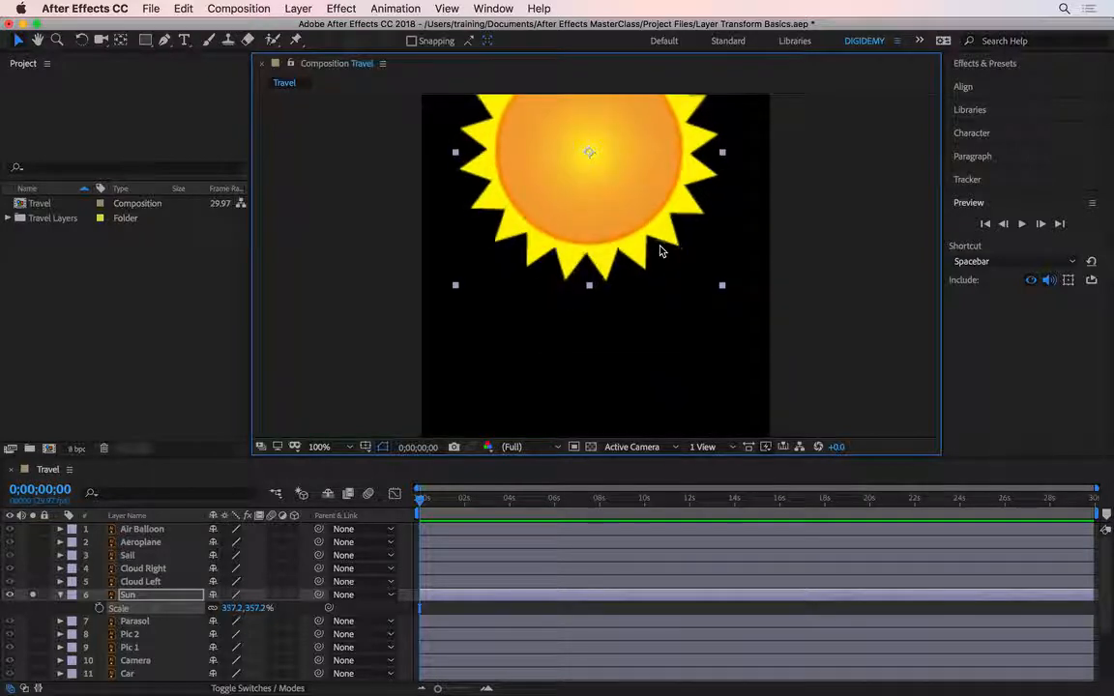
key(super+shift+KP_Add)
key(super+shift+KP_Add)
key(super+shift+KP_Add)
key(super+shift+KP_Add)
key(super+shift+KP_Add)
key(super+shift+KP_Add)
key(super+shift+KP_Add)
key(super+shift+KP_Add)
key(super+shift+KP_Add)
key(super+shift+KP_Add)
key(super+shift+KP_Add)
key(super+shift+KP_Add)
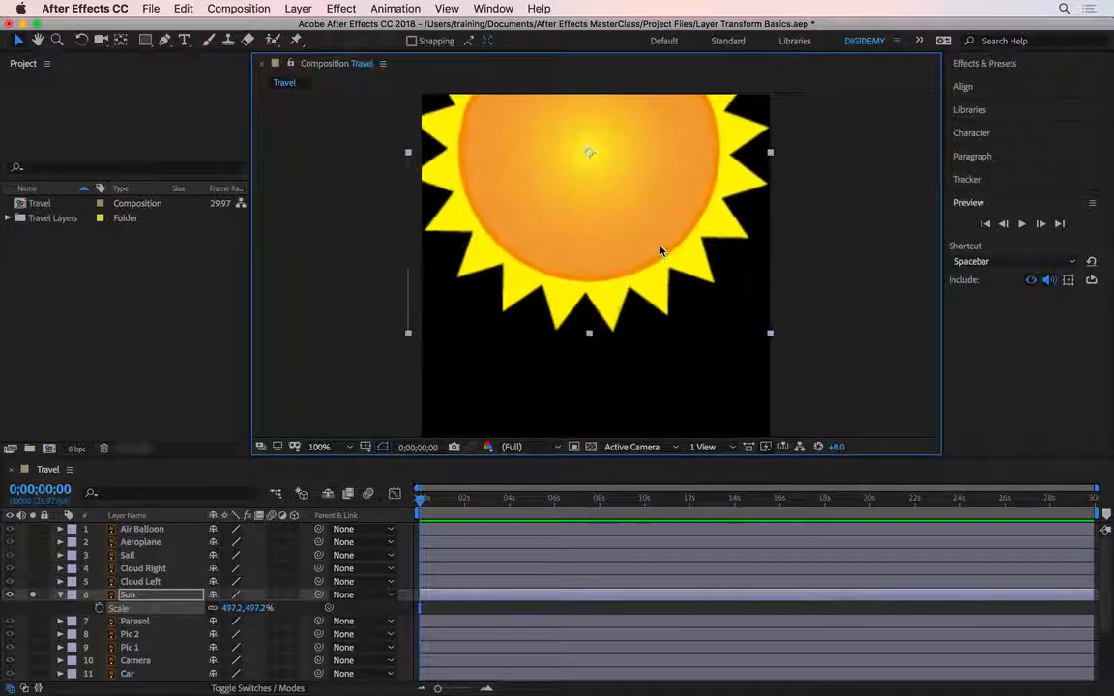
key(super+shift+KP_Add)
key(super+shift+KP_Add)
key(super+shift+KP_Add)
key(super+shift+KP_Add)
key(super+shift+KP_Add)
key(super+shift+KP_Add)
key(super+shift+KP_Add)
key(super+shift+KP_Add)
key(super+shift+KP_Add)
key(super+shift+KP_Add)
key(super+shift+KP_Add)
key(super+shift+KP_Add)
key(super+shift+KP_Add)
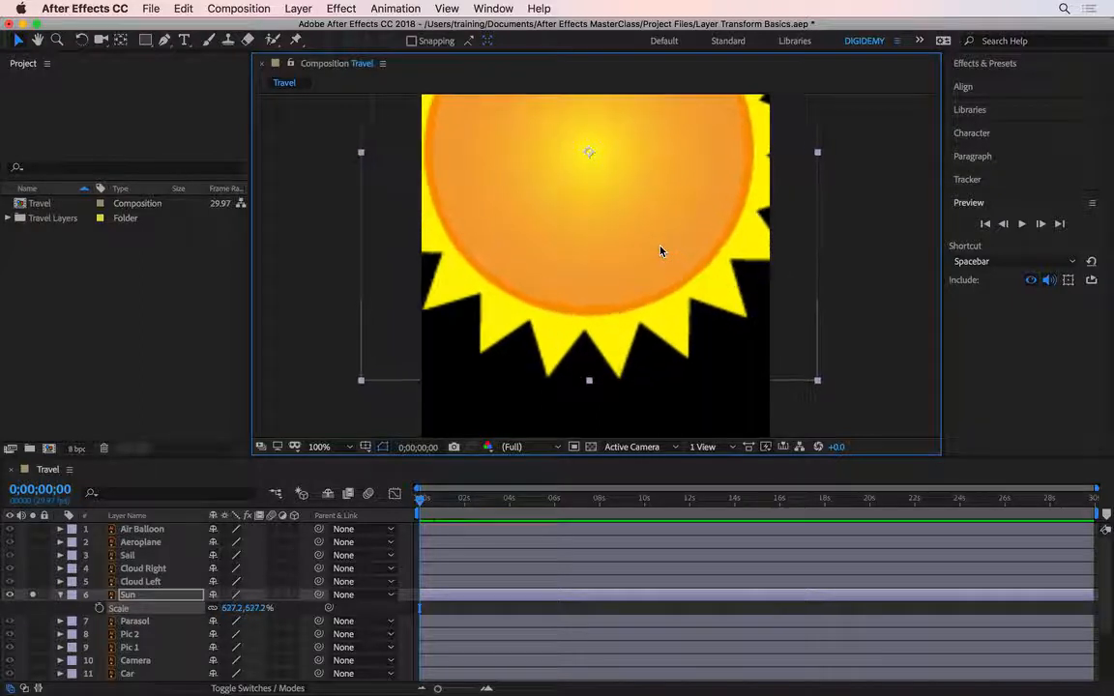
key(super+shift+KP_Add)
key(super+shift+KP_Add)
key(super+shift+KP_Add)
key(super+shift+KP_Add)
key(super+shift+KP_Add)
key(super+shift+KP_Add)
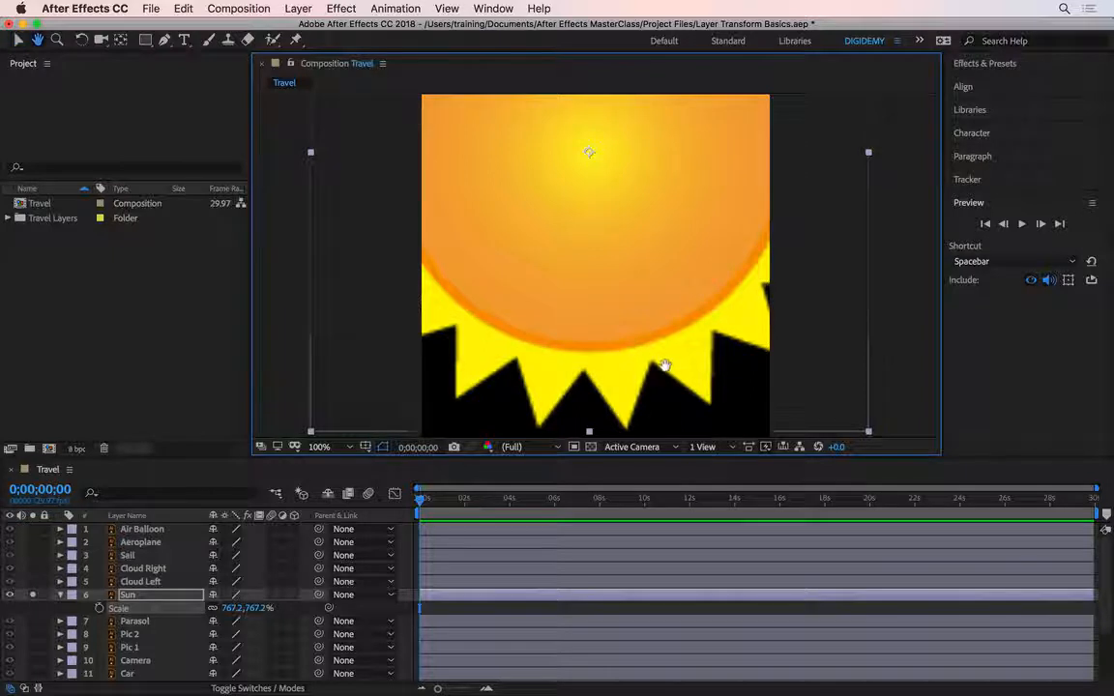
Step: Enlarge the Sun proportionally from its corner handle to about 1128% and bring the ray tips into view
drag(665, 368, 626, 226)
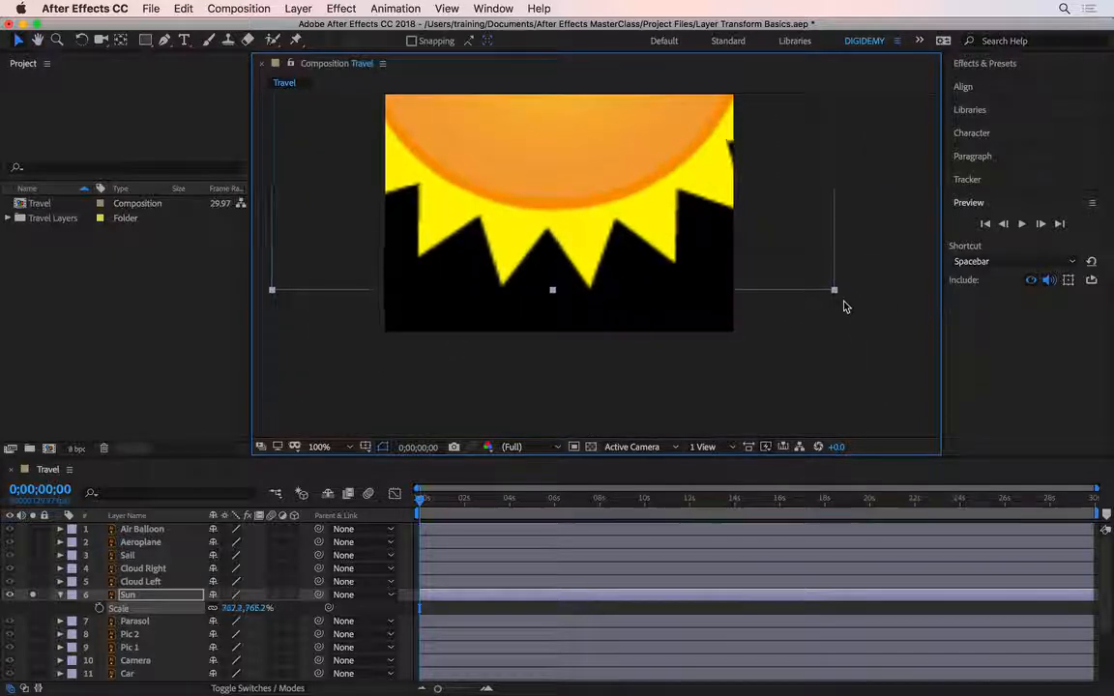
drag(835, 294, 912, 406)
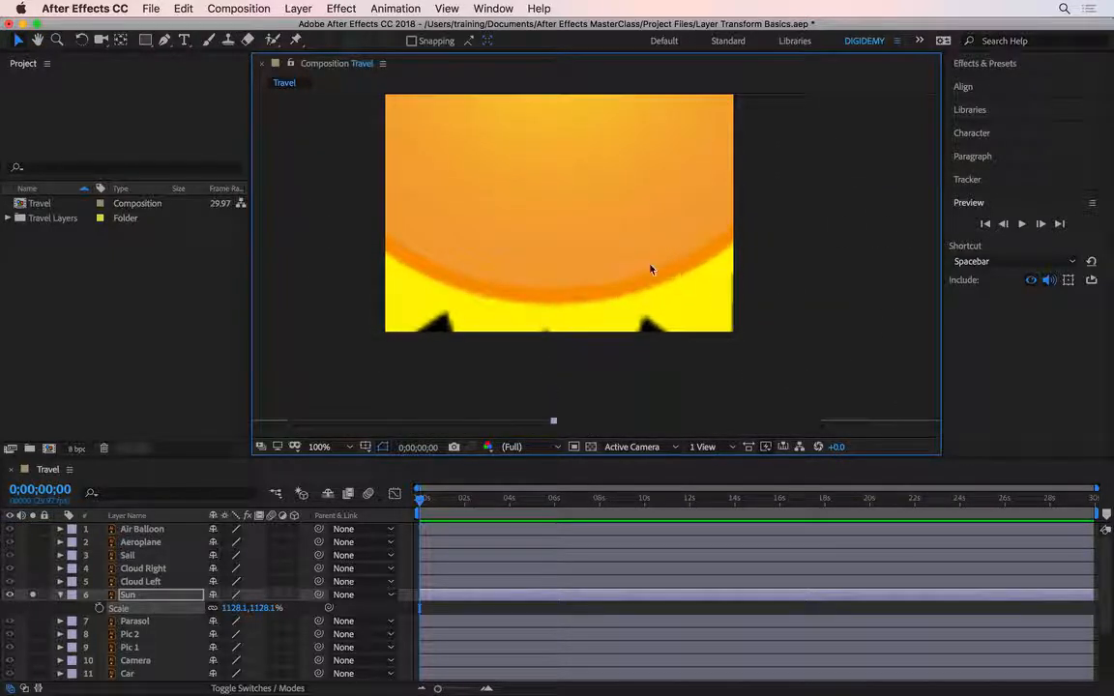
drag(634, 298, 626, 130)
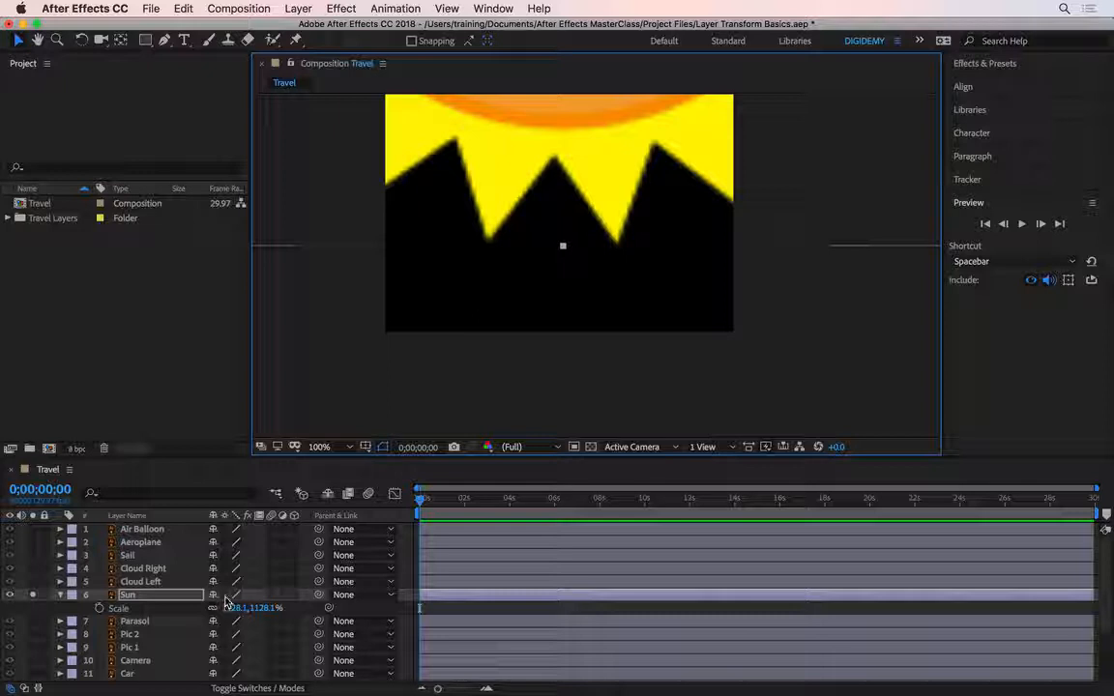
Step: Toggle Continuously Rasterize on the Sun layer to compare edge sharpness, leaving it switched on
click(225, 595)
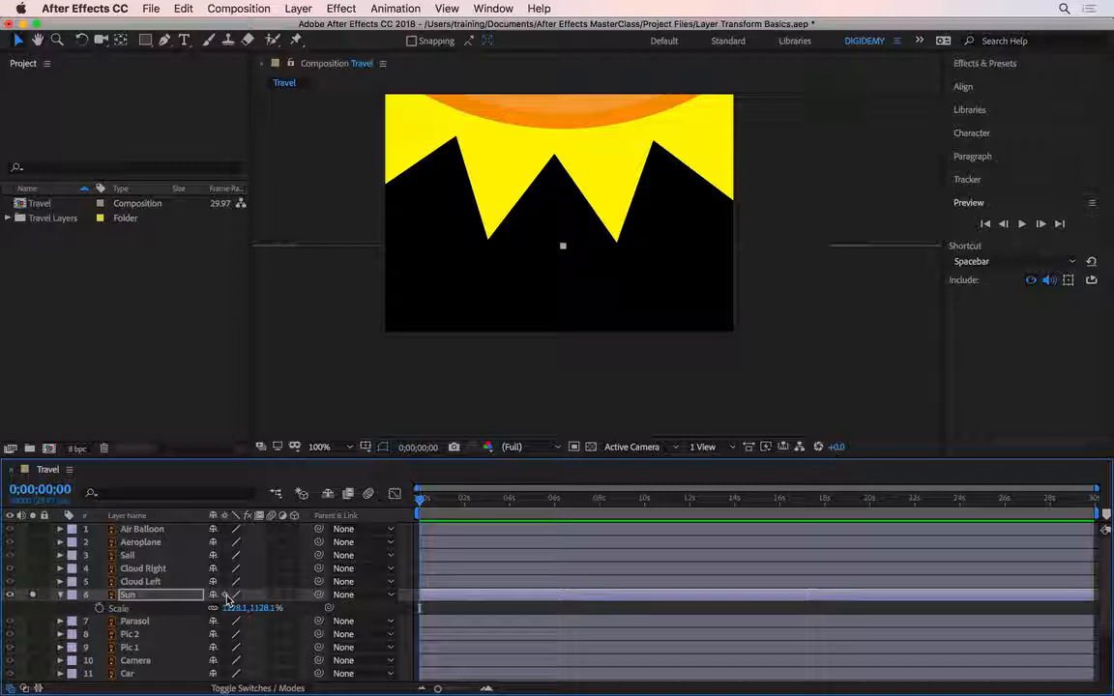
click(225, 596)
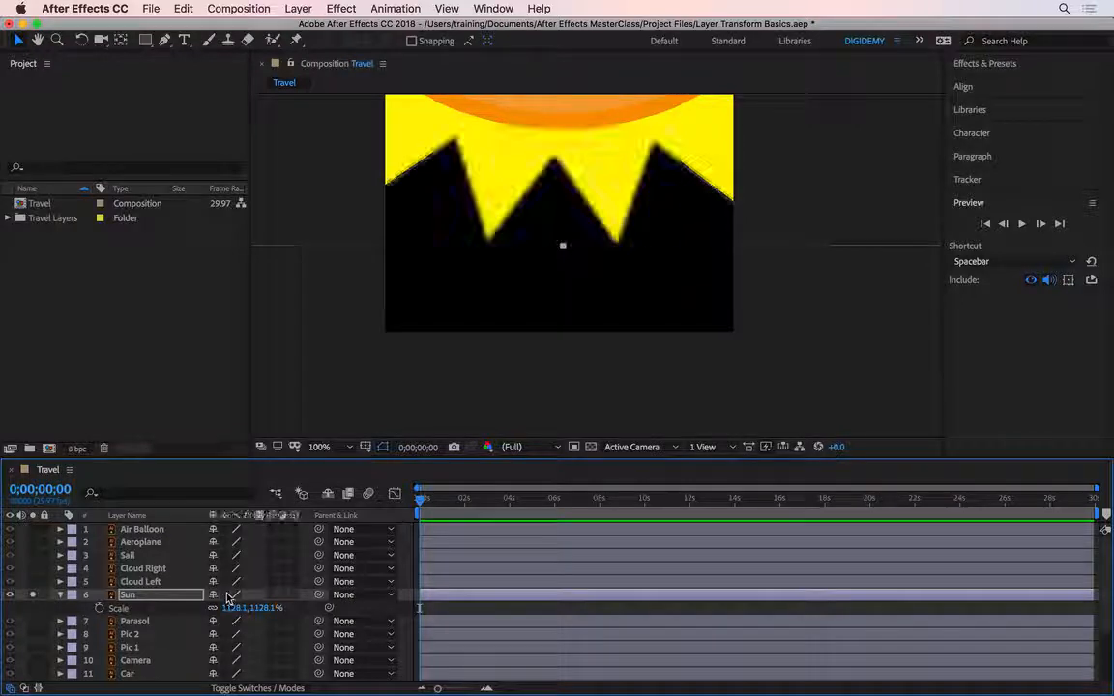
click(225, 595)
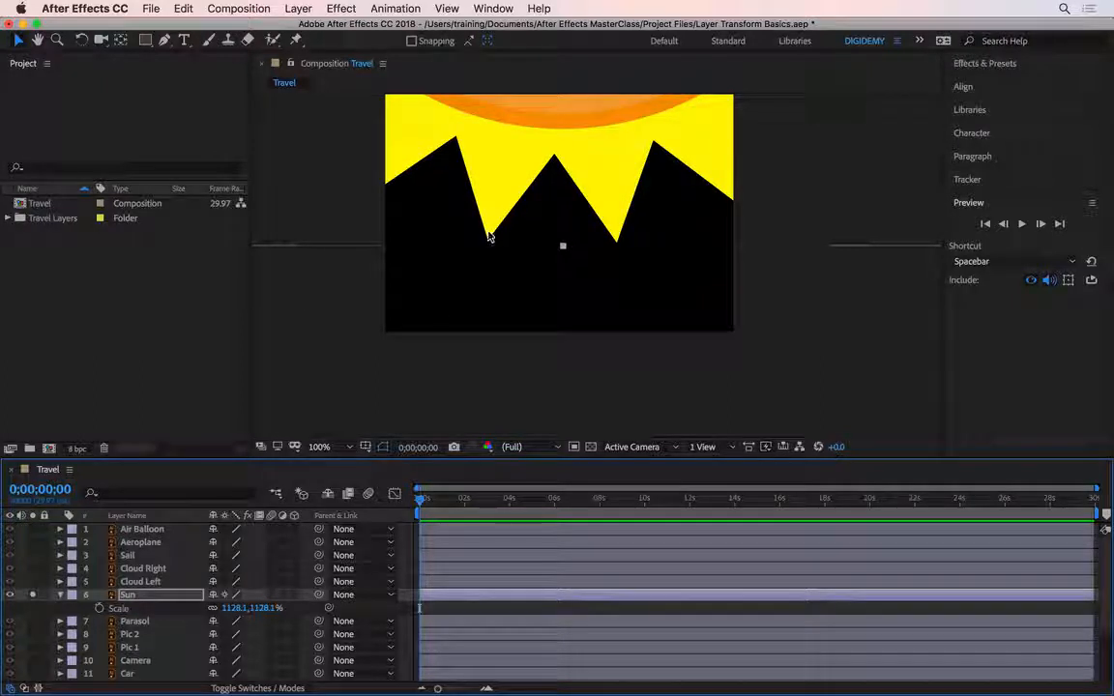
Step: Examine the edge of a sun ray's tip at 3200% magnification and return the view to 100%
scroll(489, 237, up, 1)
scroll(490, 239, up, 5)
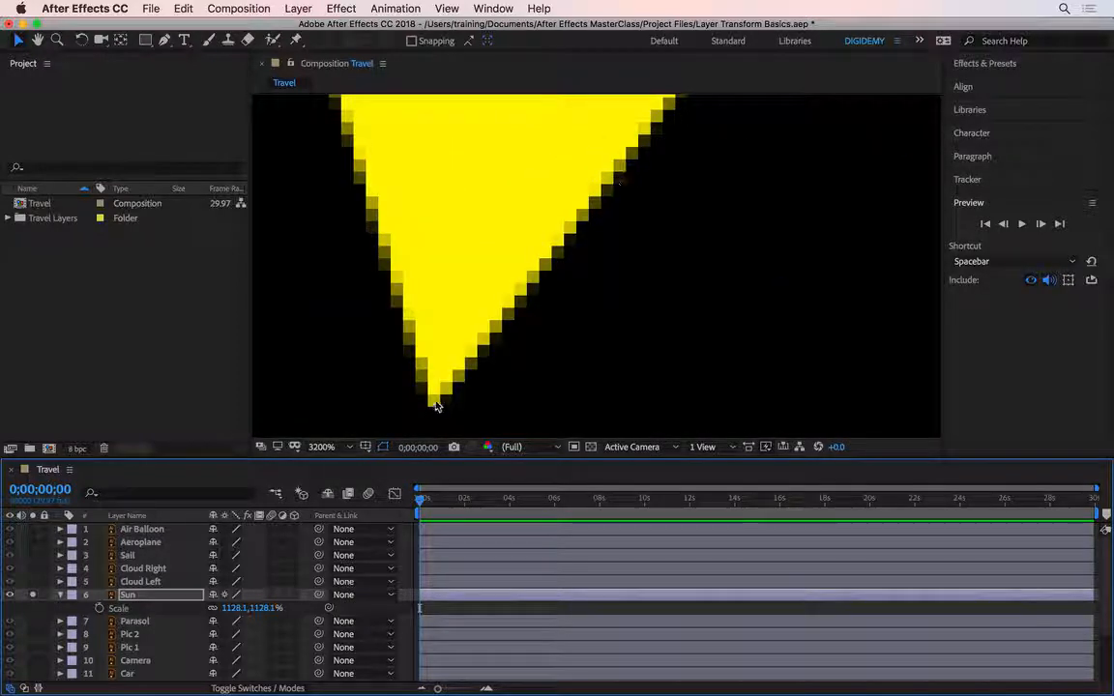
click(241, 607)
click(323, 447)
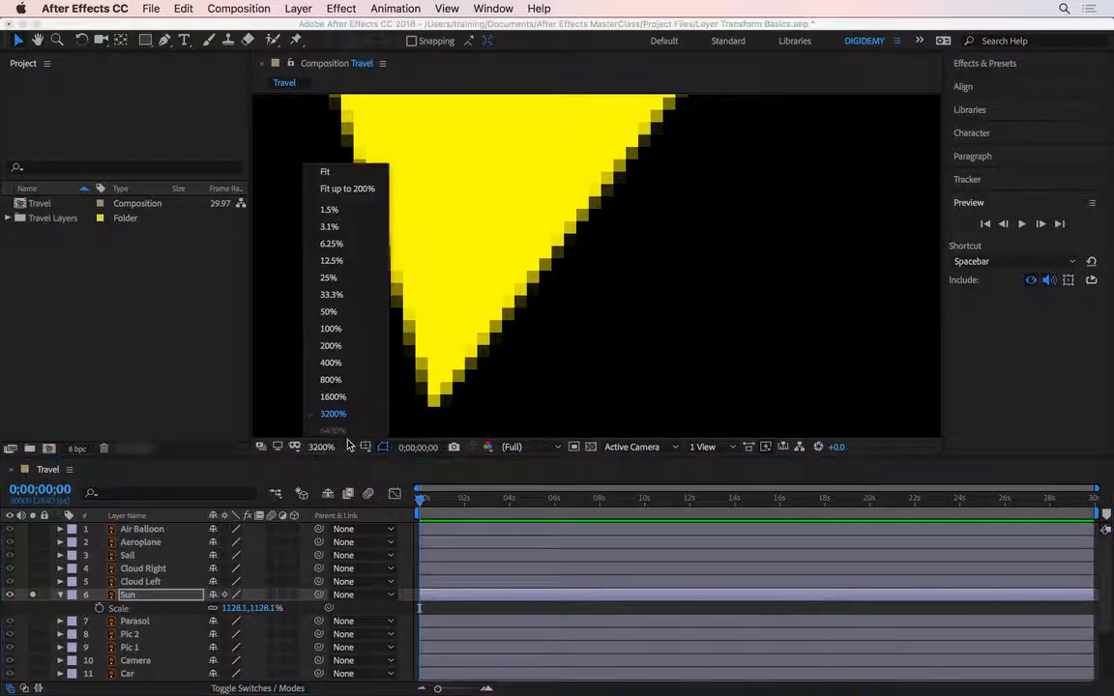
click(332, 328)
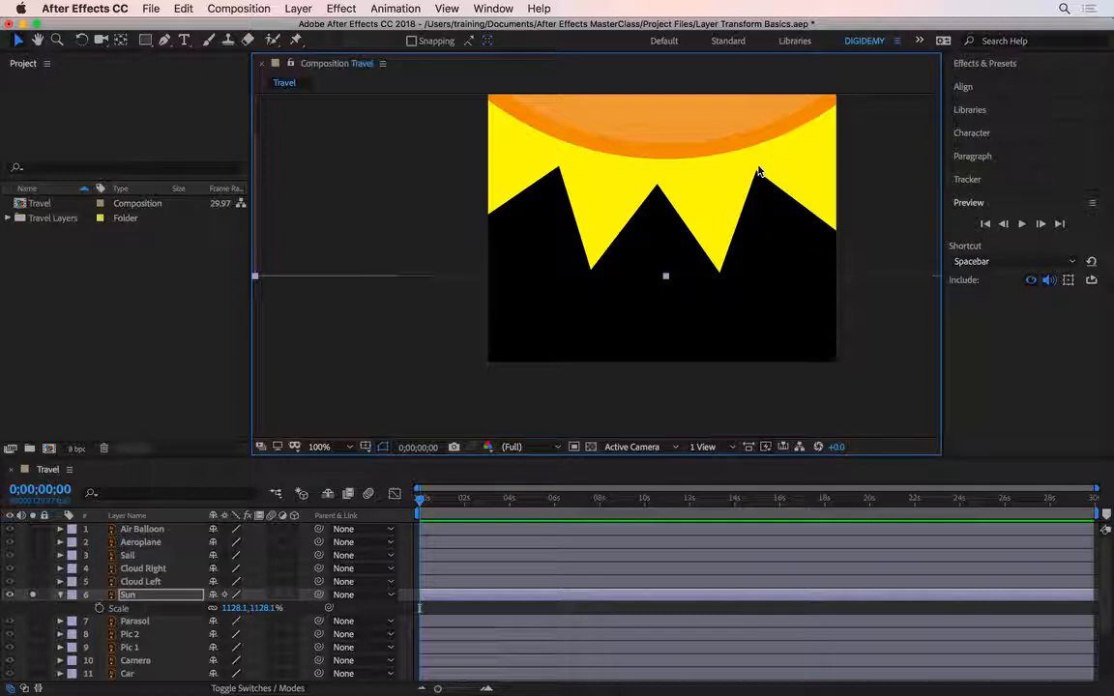
Step: Set the Sun layer's scale to 100% and move the Sun to the middle of the composition
click(269, 610)
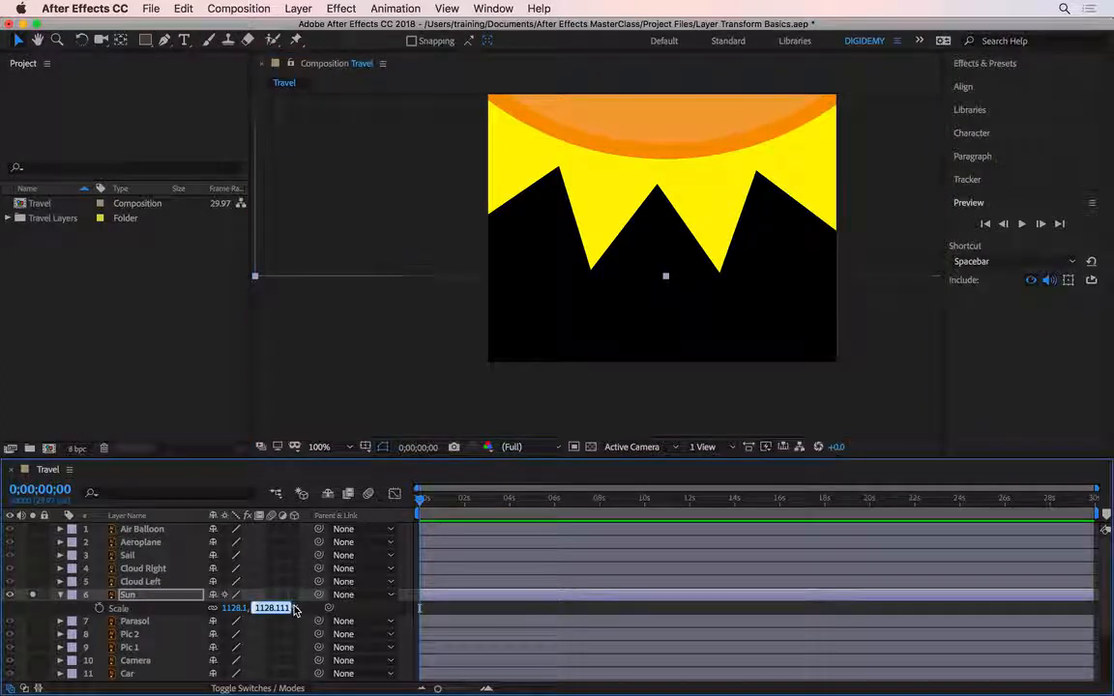
text(100)
key(Return)
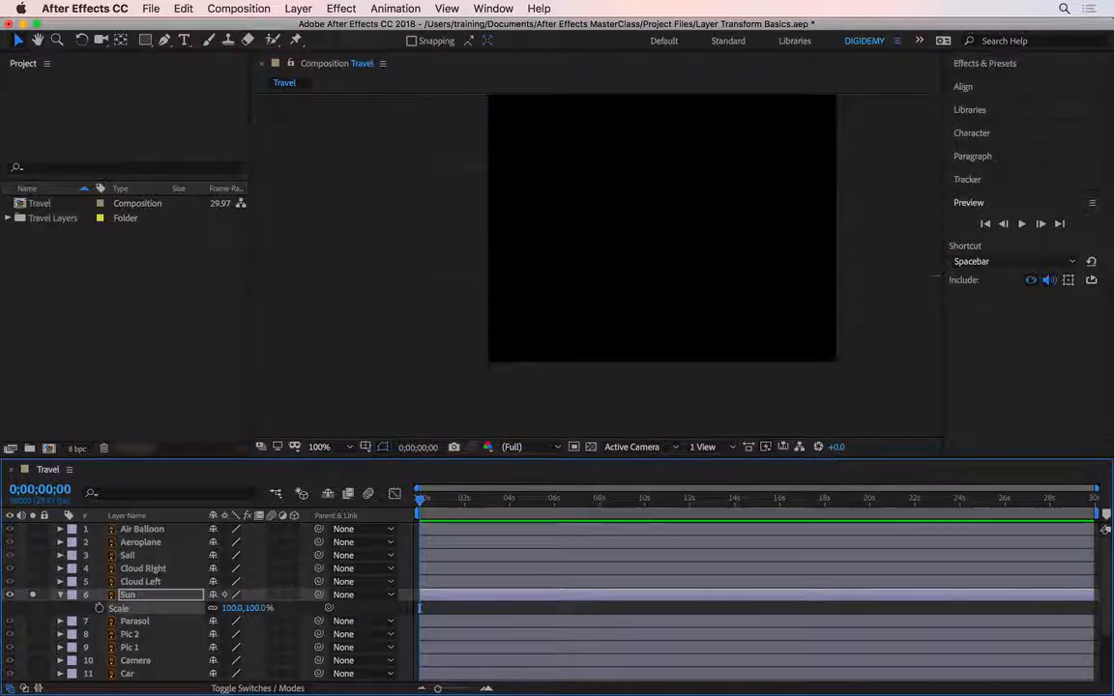
key(shift+slash)
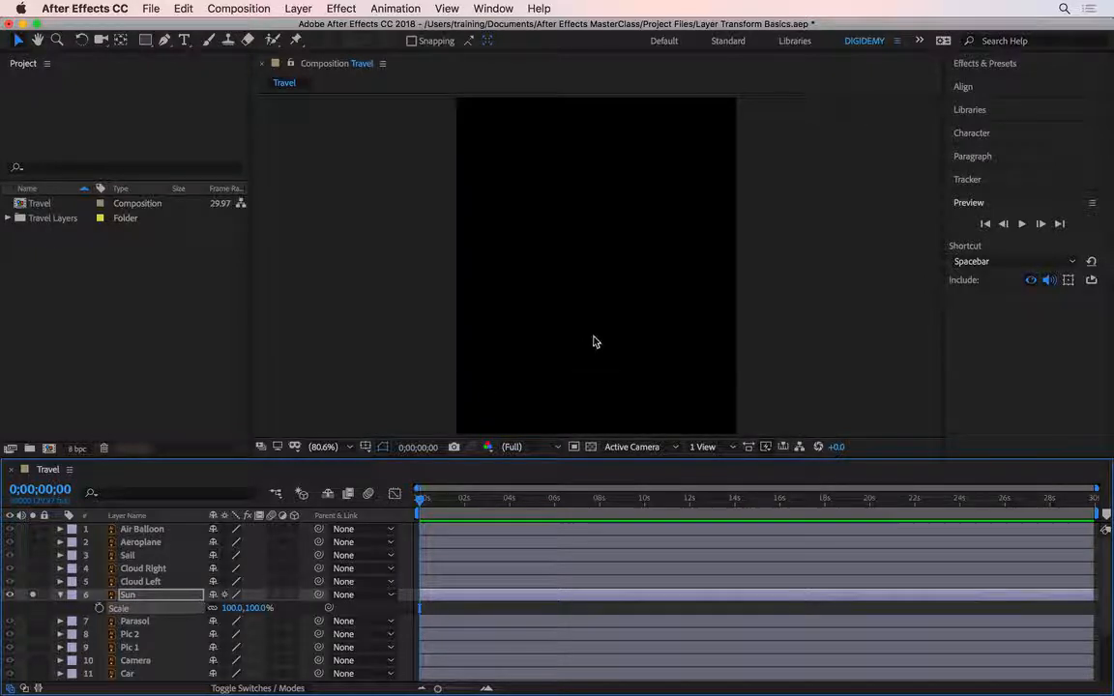
key(comma)
key(comma)
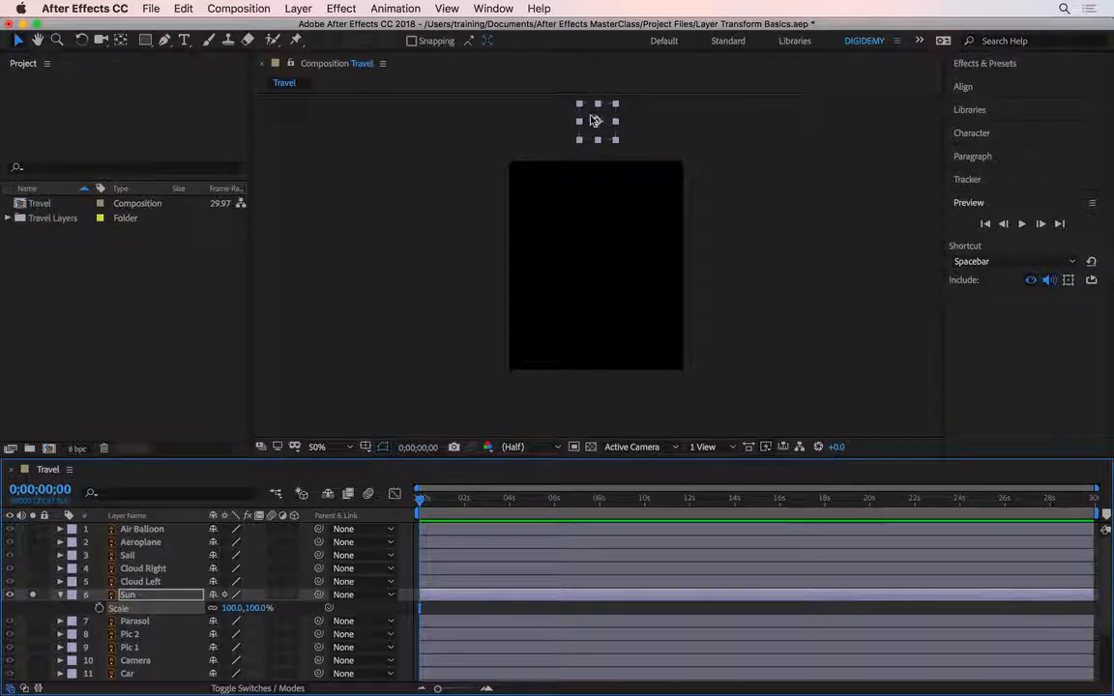
drag(586, 138, 584, 257)
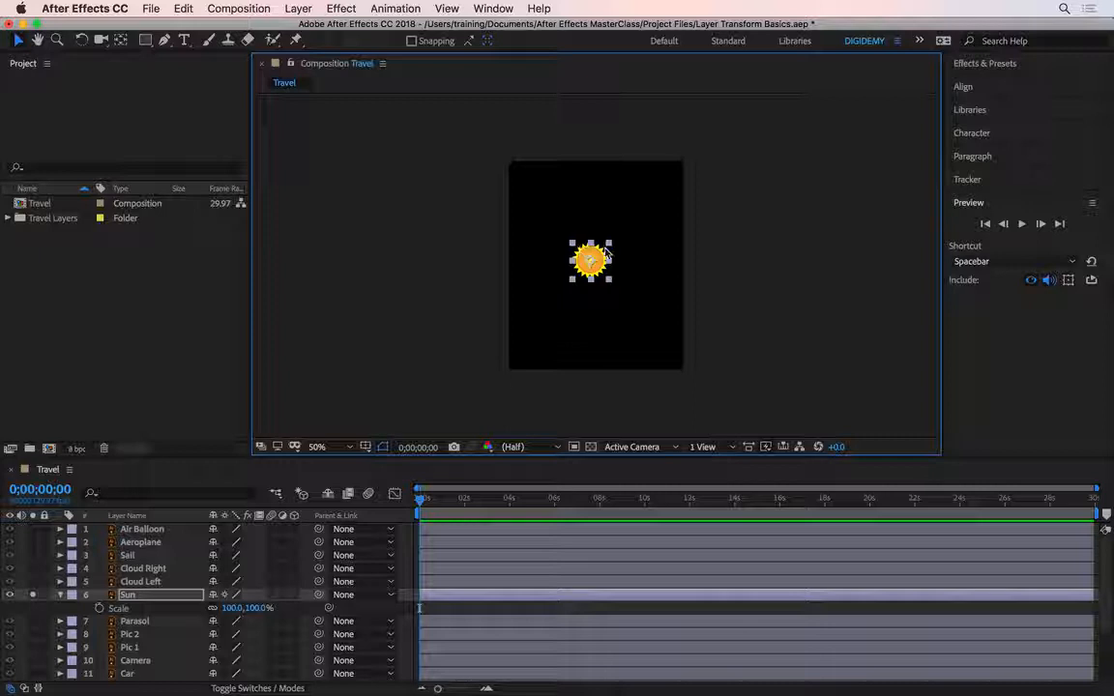
Step: Set the Sun layer's scale to 250% while viewing the composition at 200%
scroll(592, 266, up, 6)
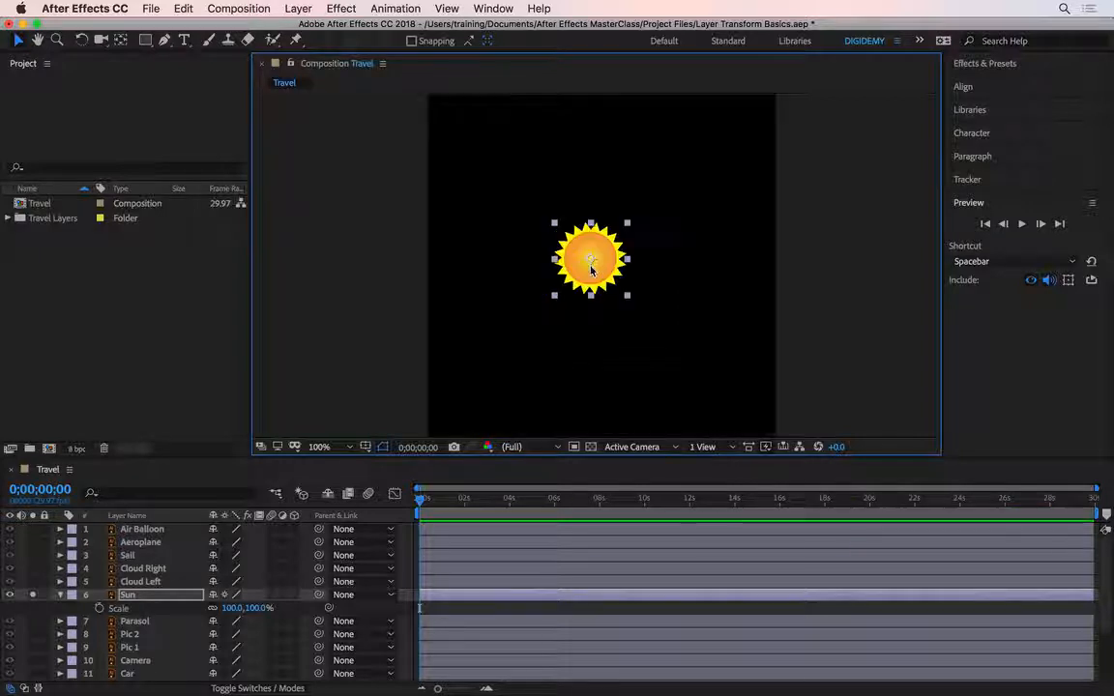
scroll(587, 270, down, 2)
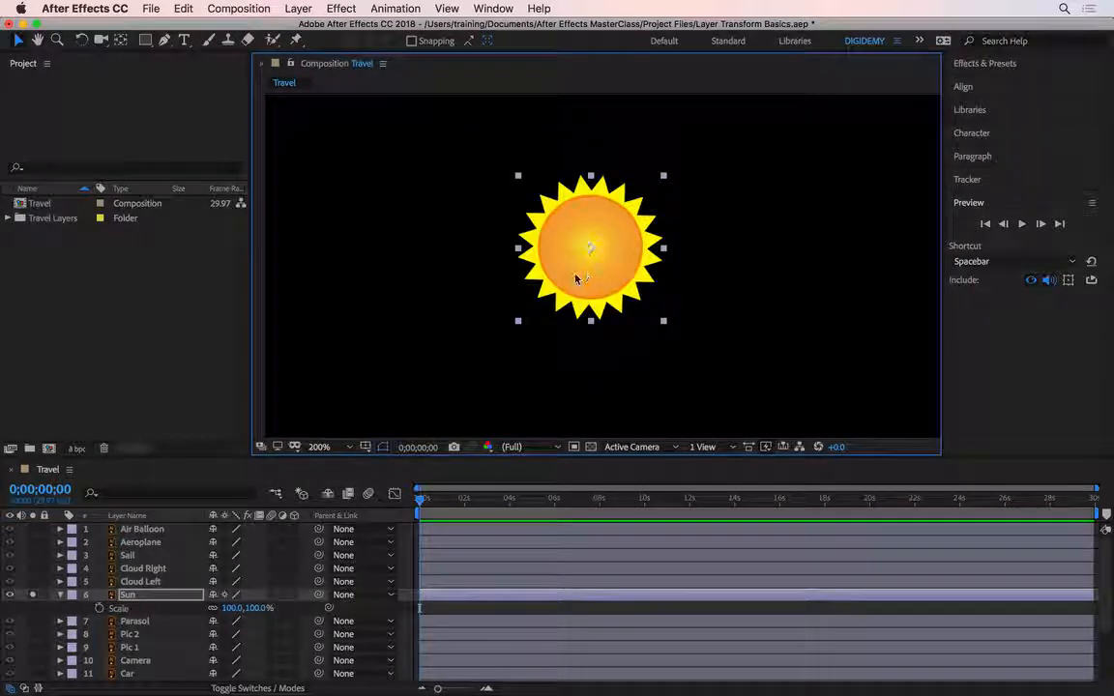
click(257, 607)
text(250)
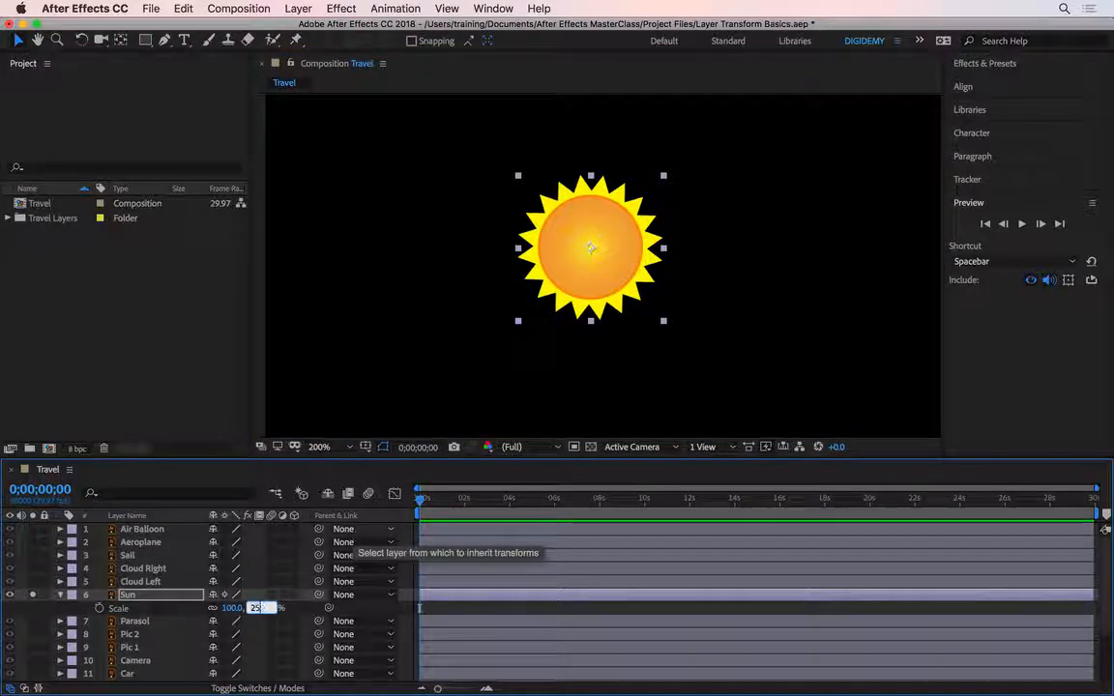
key(Return)
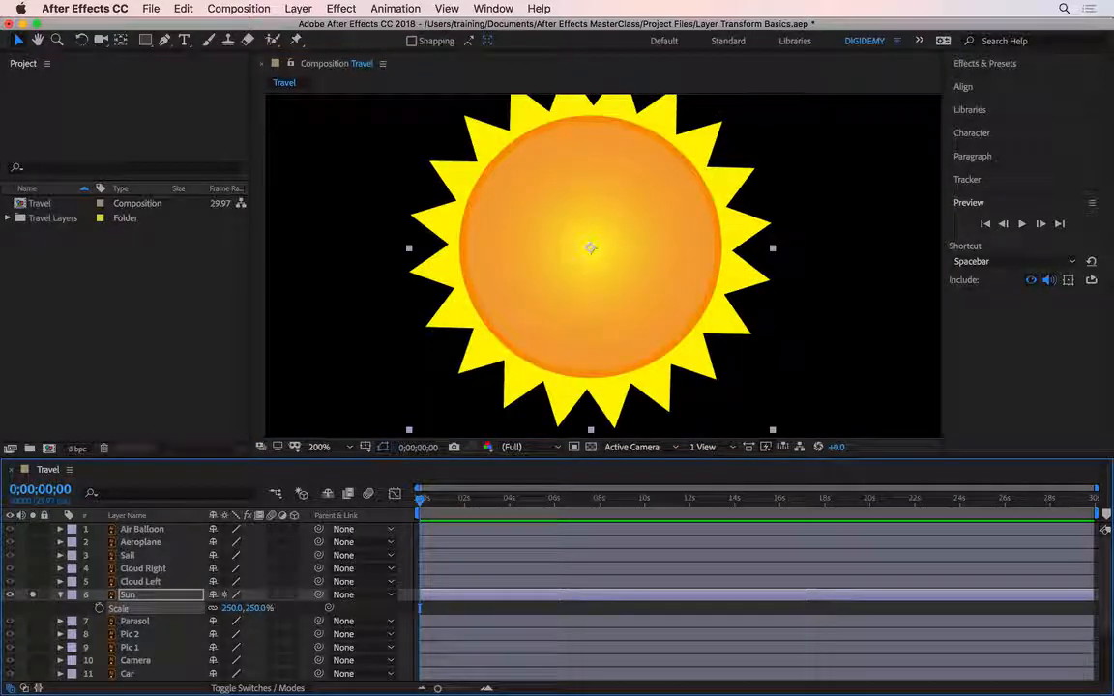
Step: Reveal the Sun layer's Rotation property and scrub its degrees past a full revolution to 1x+135°
key(r)
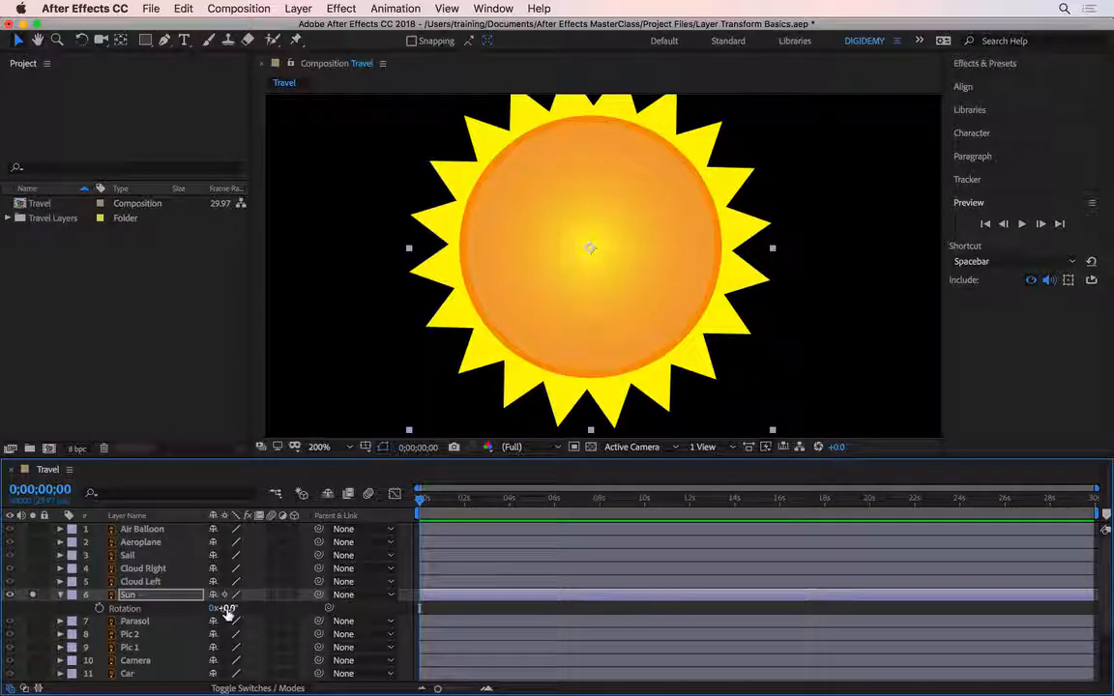
drag(227, 612, 341, 612)
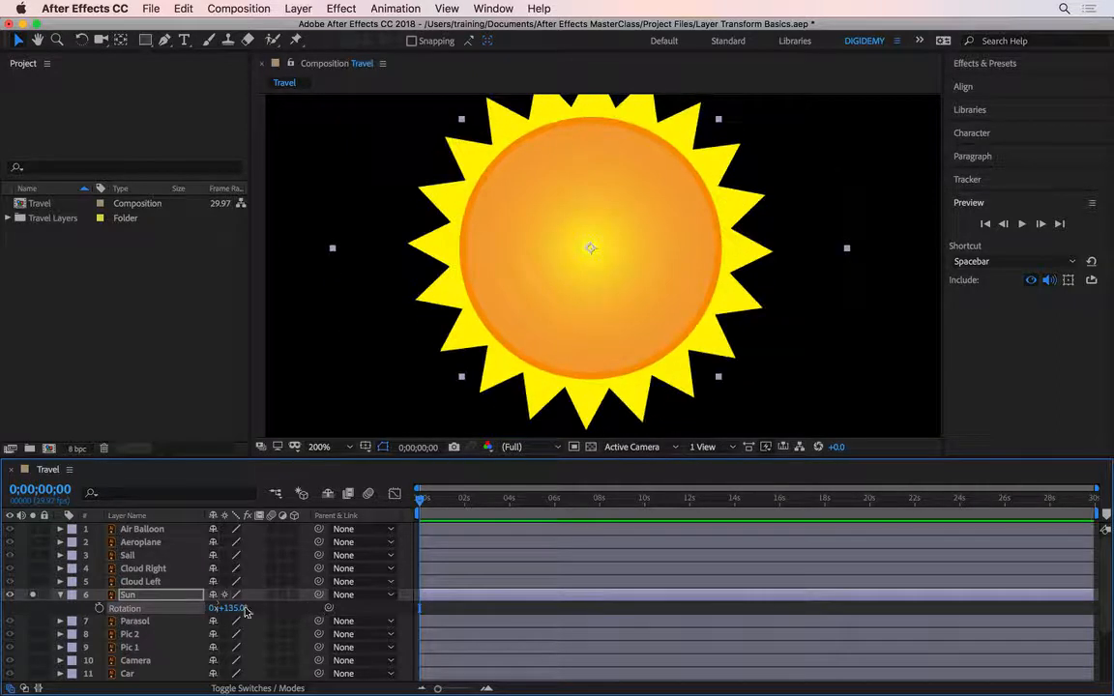
drag(235, 610, 340, 609)
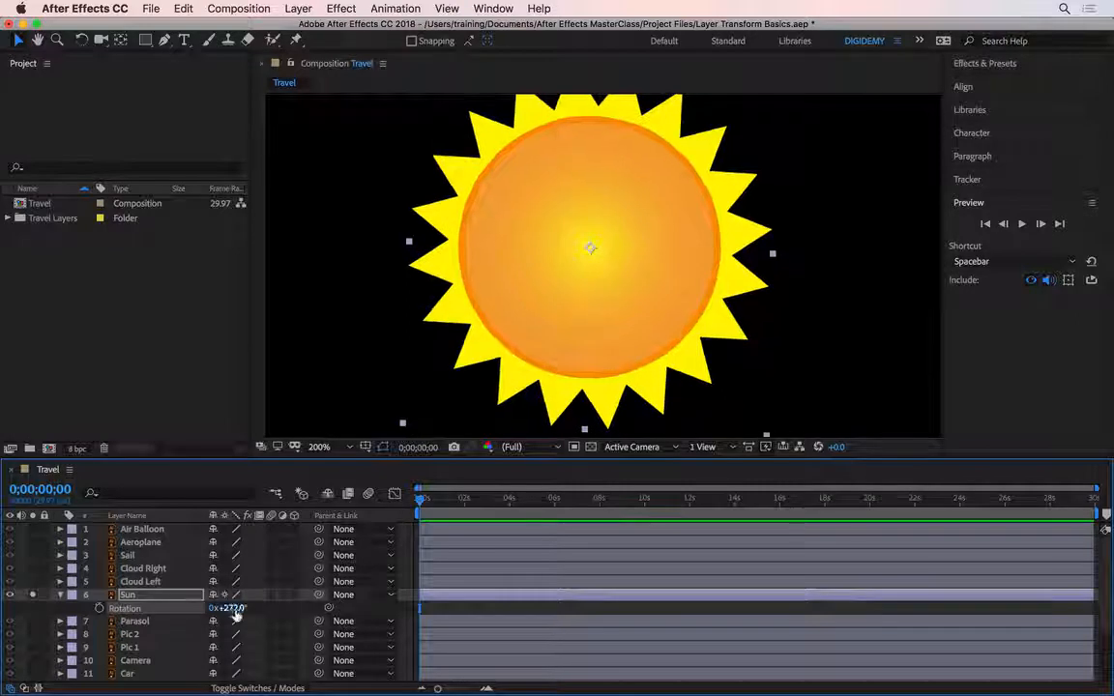
drag(240, 611, 306, 611)
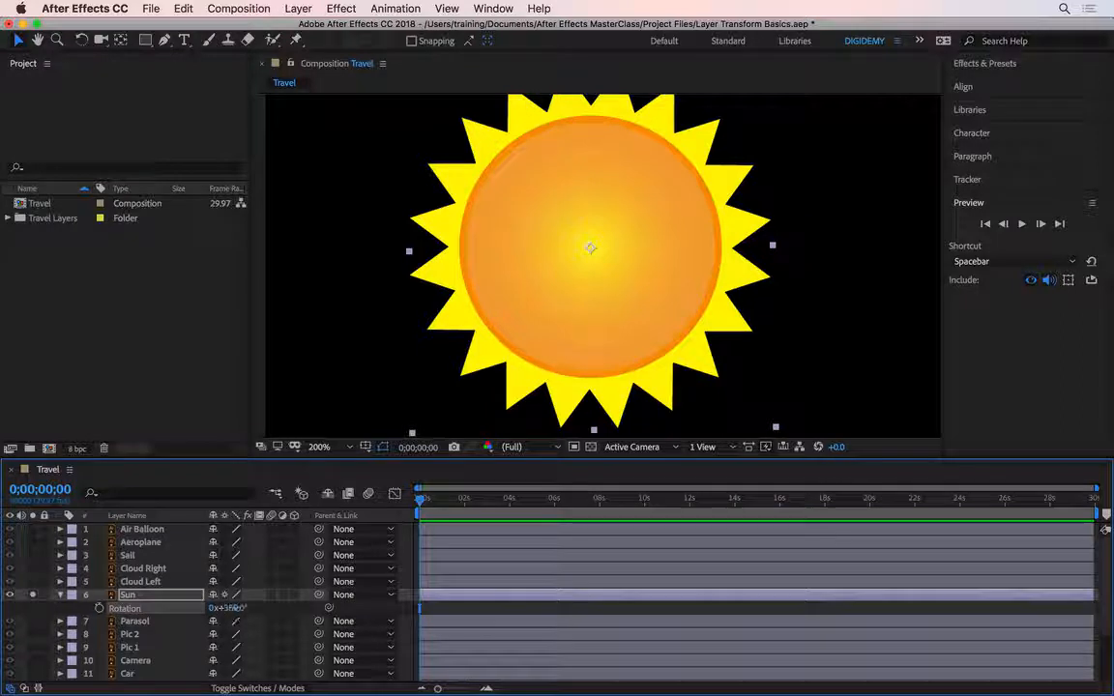
drag(242, 608, 334, 614)
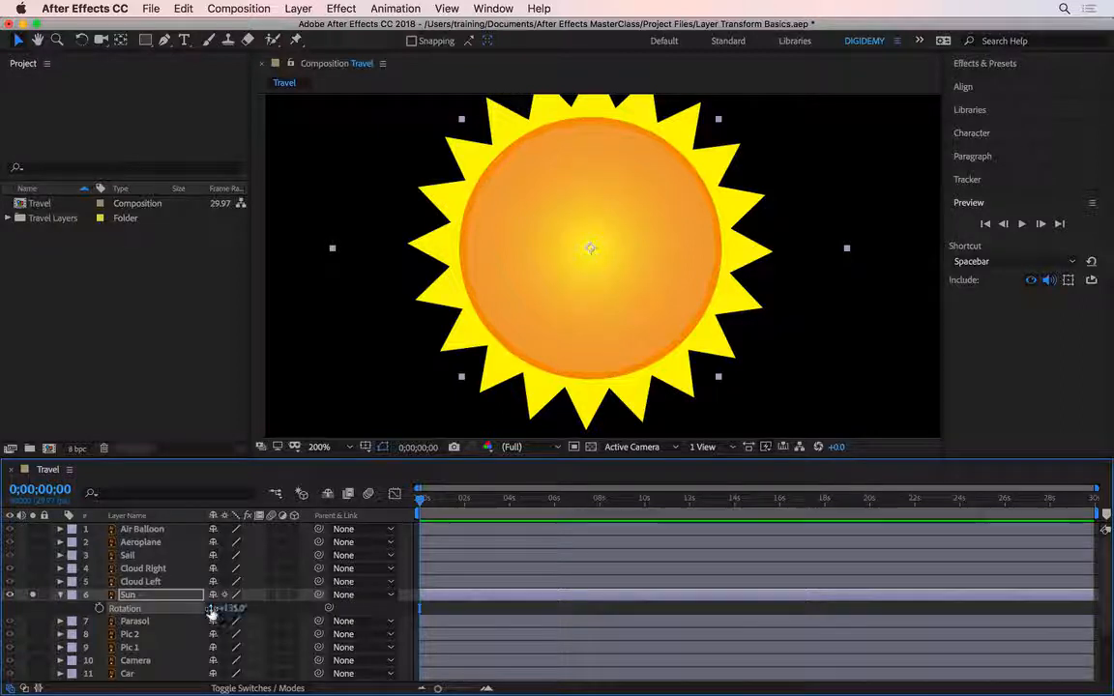
Step: Scrub the Sun's number of full revolutions upward, then set it to 5000
drag(212, 612, 273, 613)
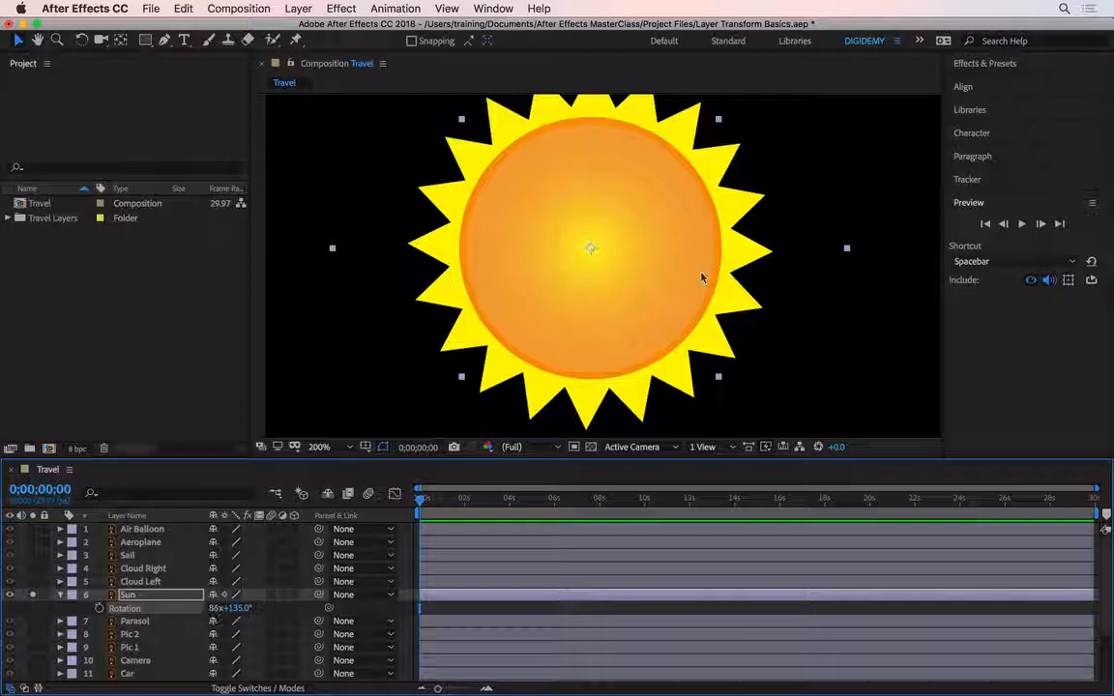
click(218, 608)
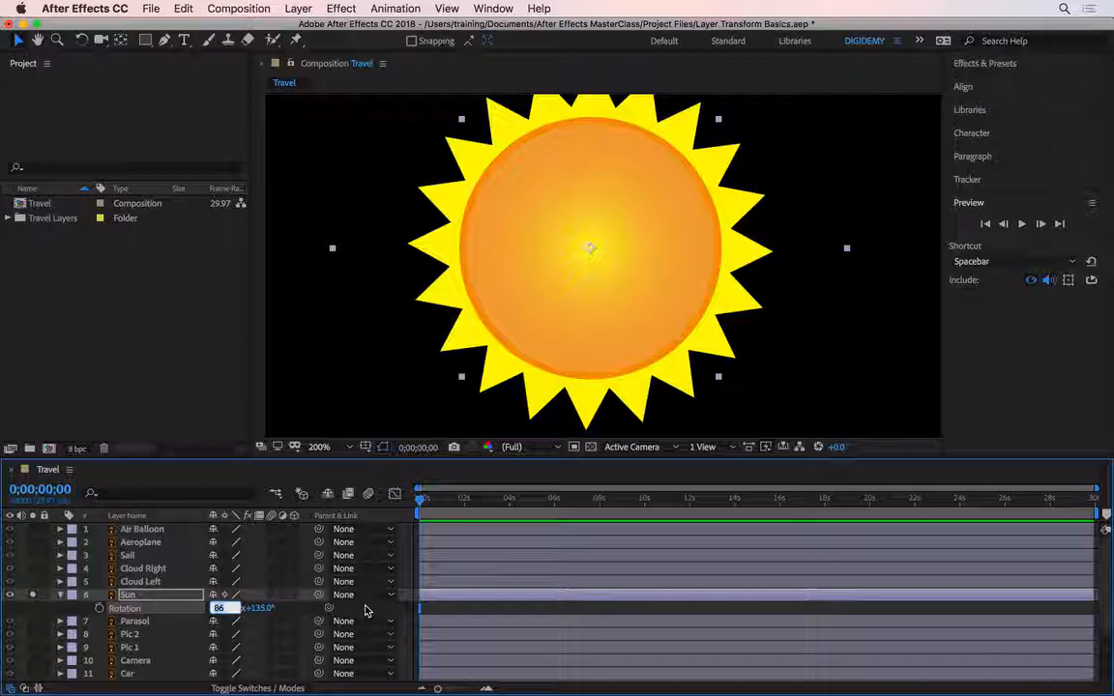
text(5000)
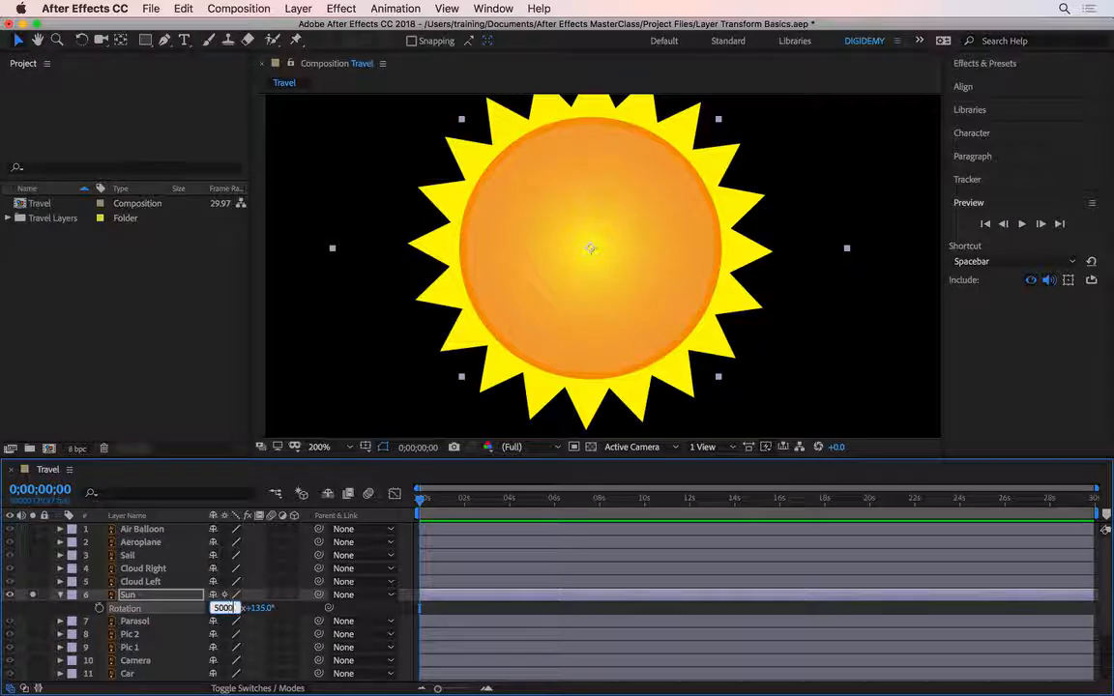
key(Return)
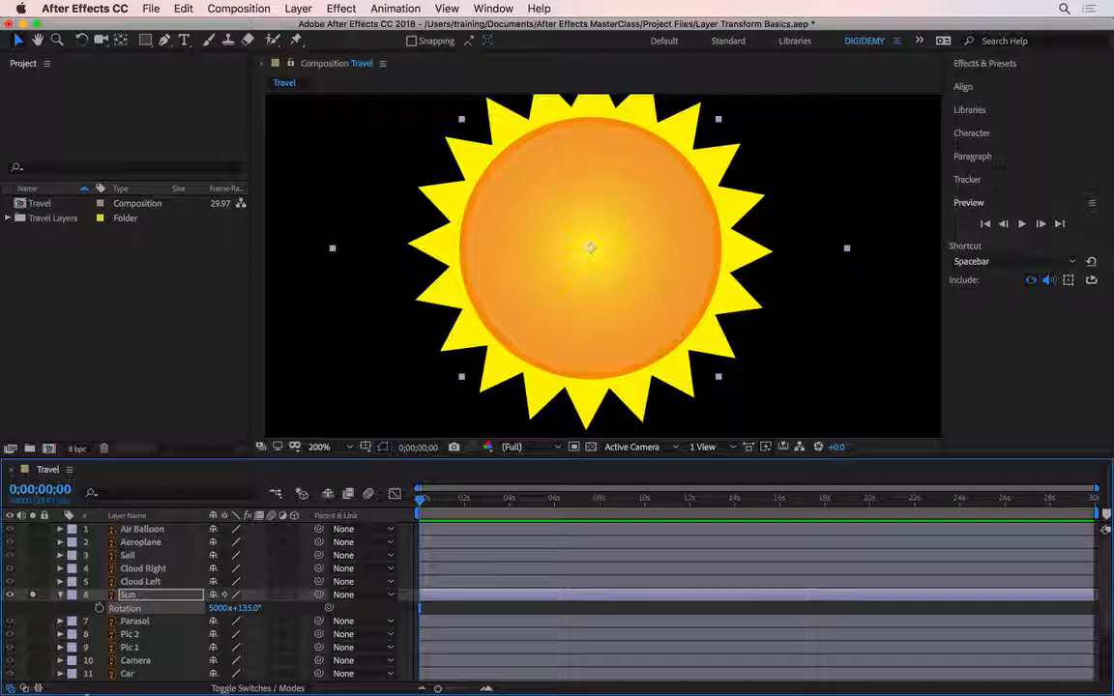
Step: Reset the Sun's rotation, turn it to 180° with the Rotation tool, and return to the Selection tool
right_click(129, 607)
click(159, 618)
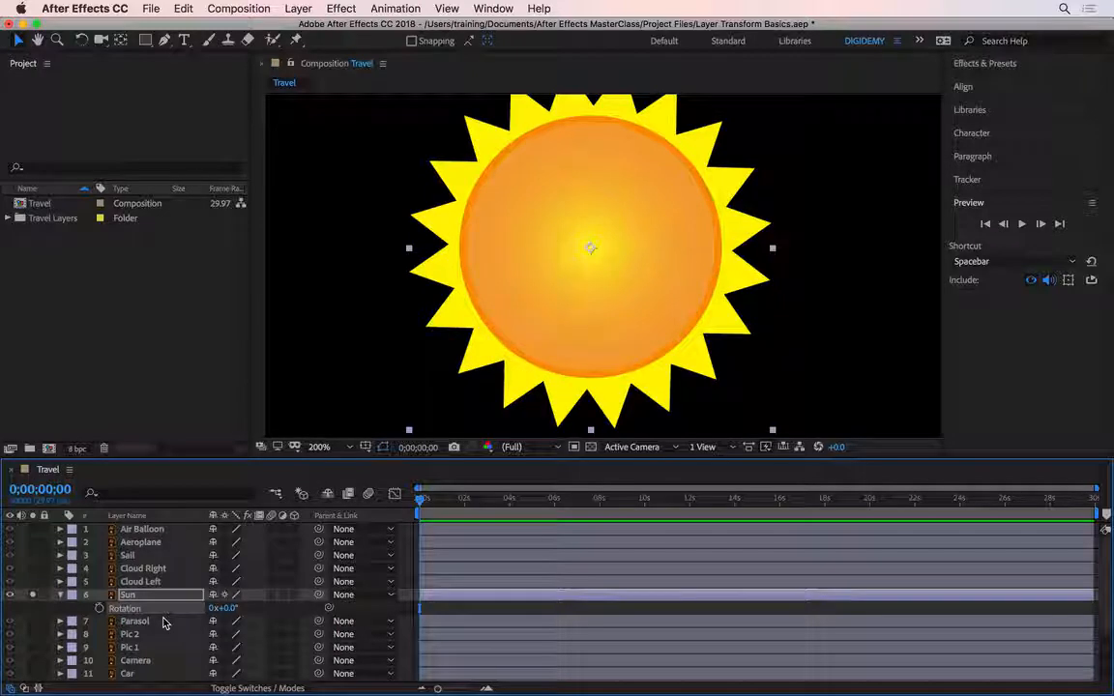
click(83, 43)
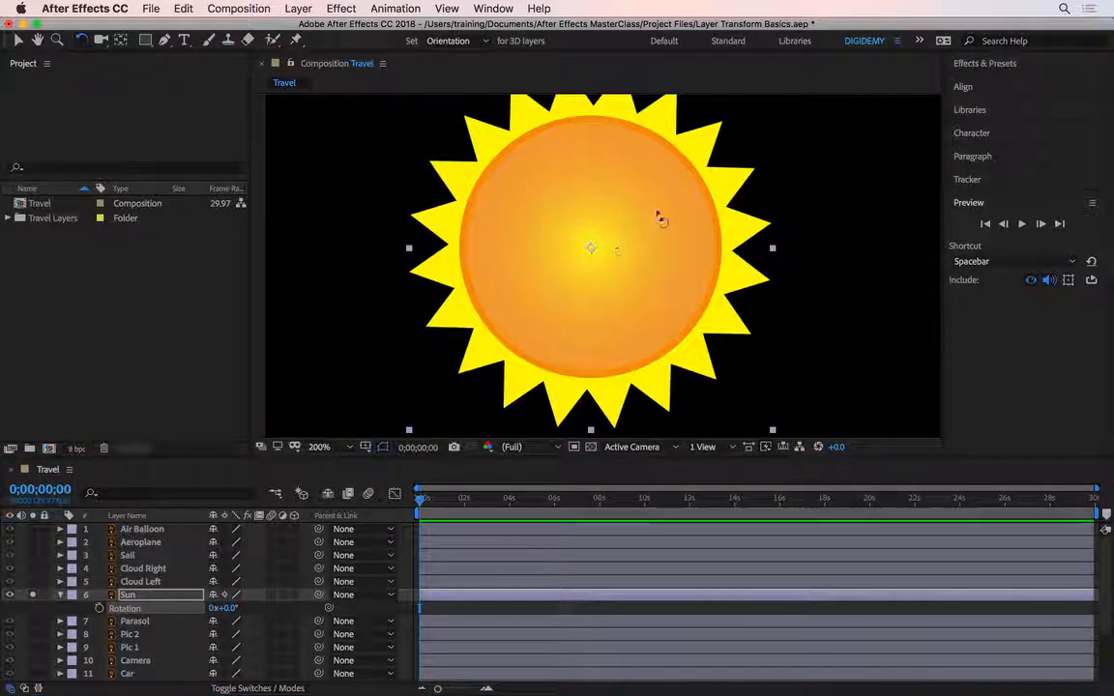
drag(711, 208, 522, 243)
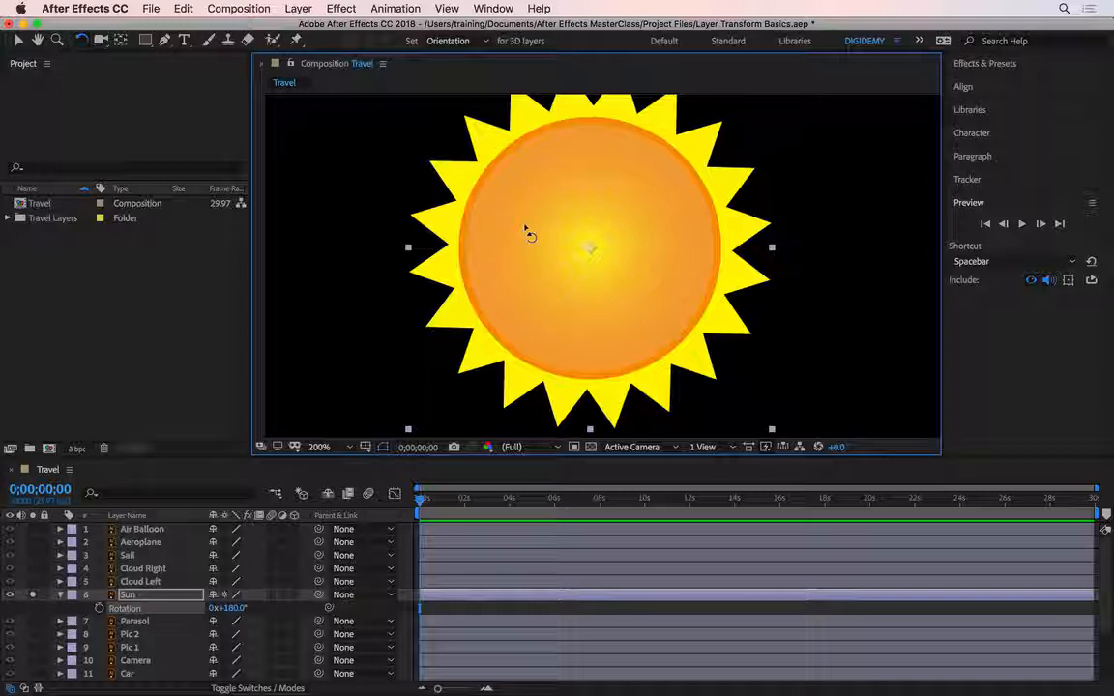
key(v)
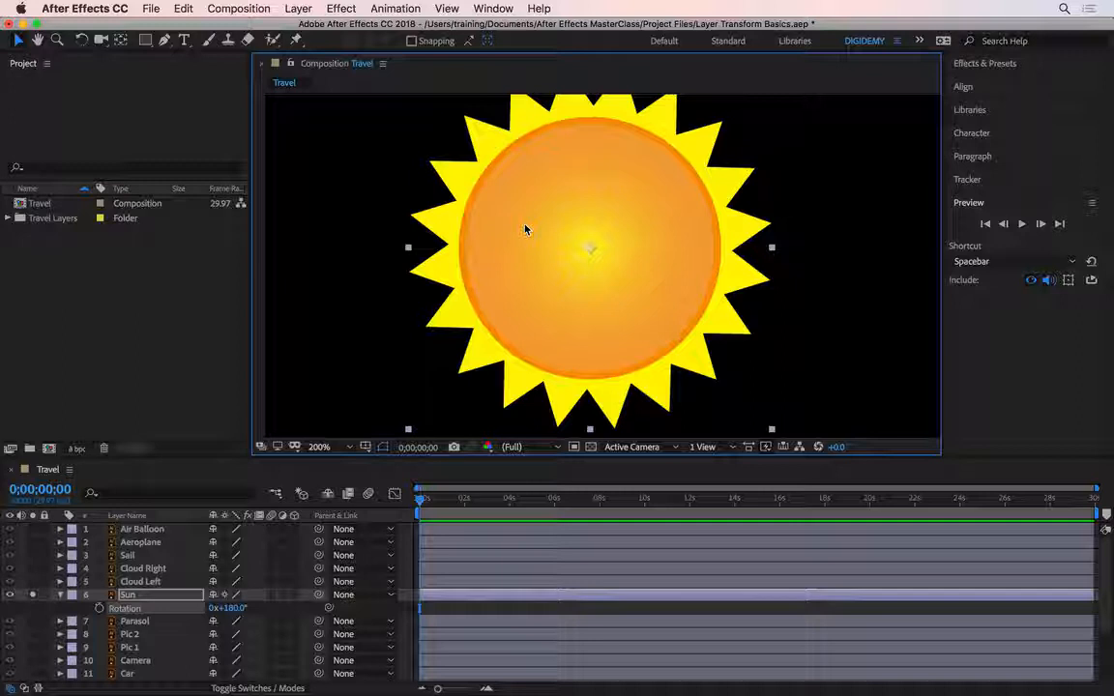
Step: Nudge the Sun's rotation upward in 1° increments and back down to 180°
key(KP_Add)
key(KP_Add)
key(KP_Add)
key(KP_Add)
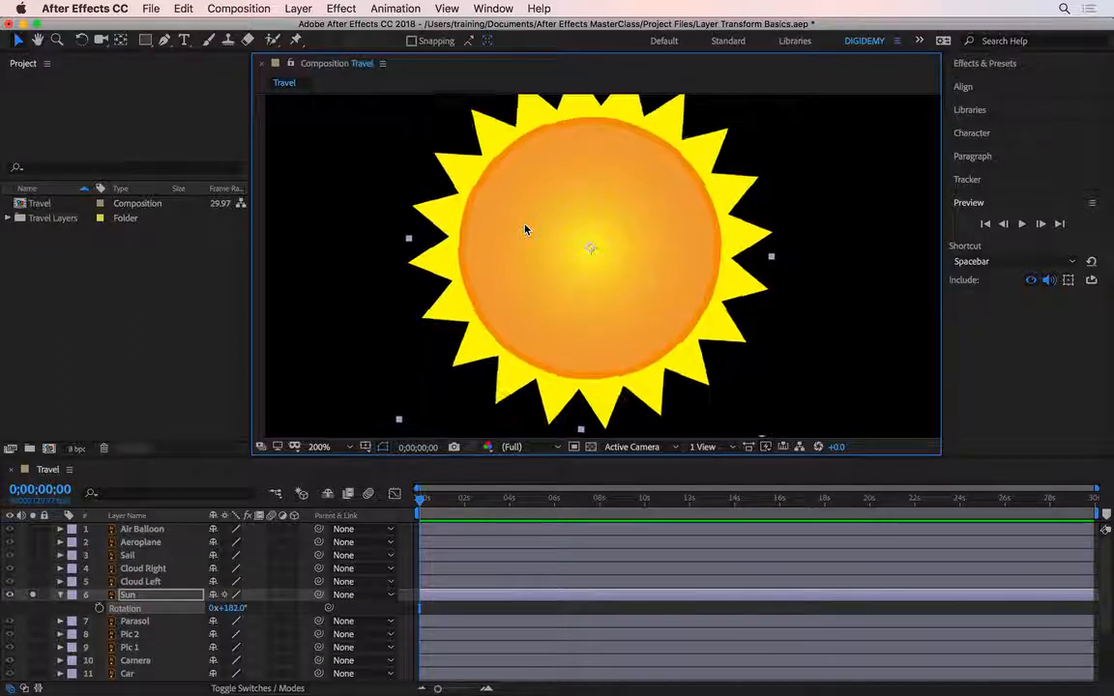
key(KP_Add)
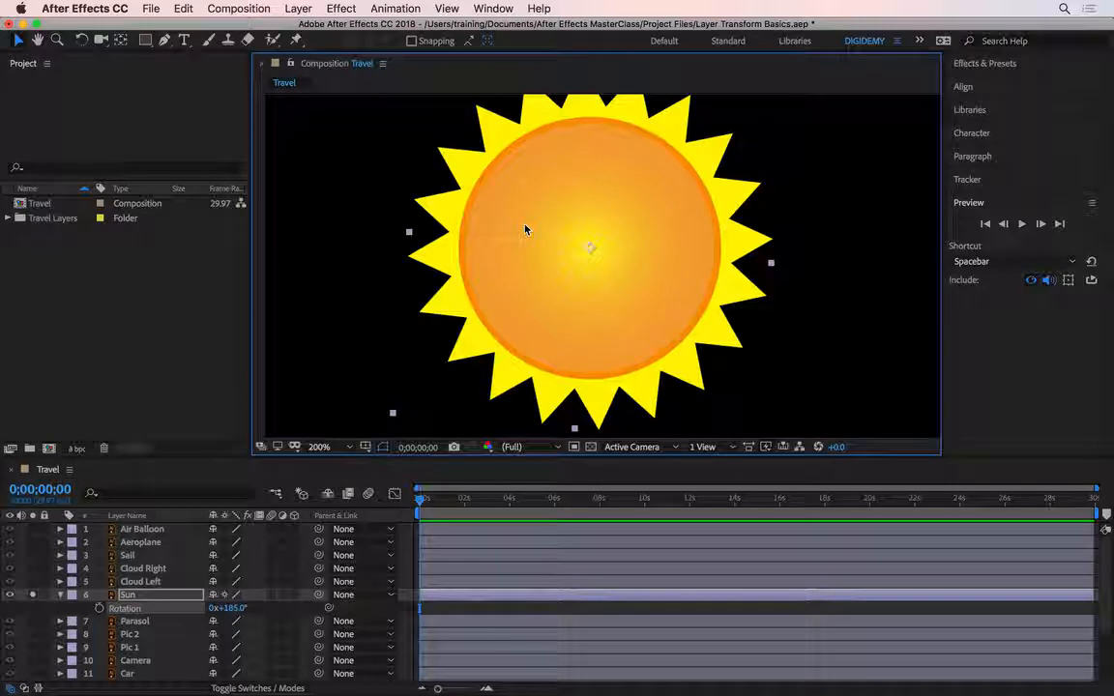
key(KP_Add)
key(KP_Add)
key(KP_Add)
key(KP_Add)
key(KP_Add)
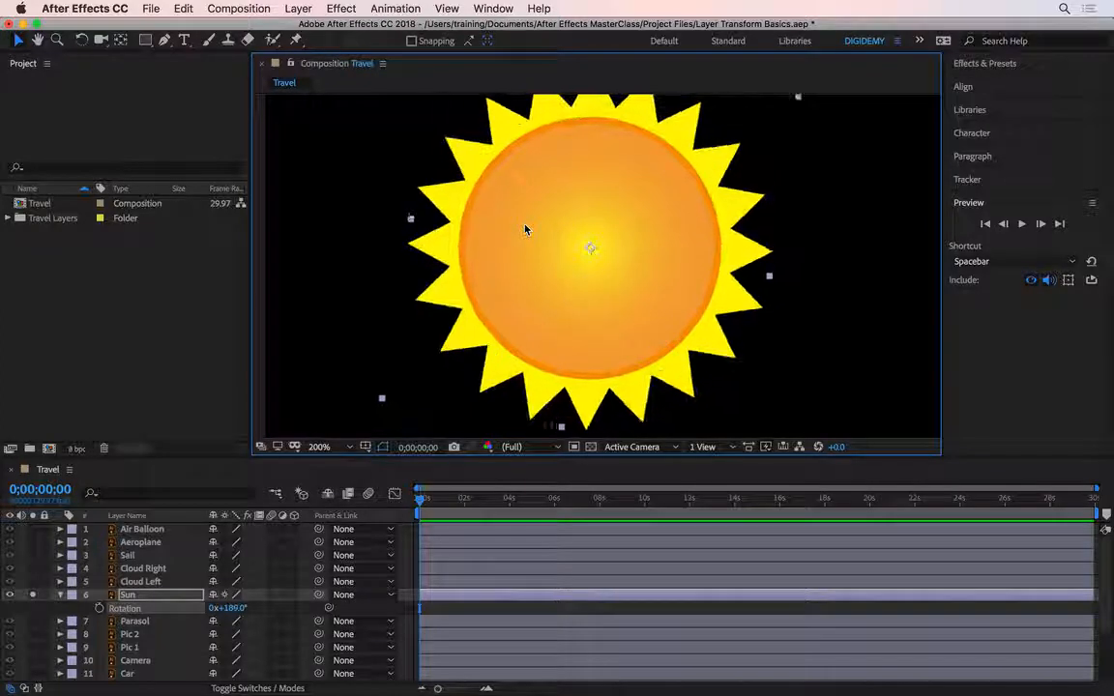
key(KP_Subtract)
key(KP_Subtract)
key(KP_Subtract)
key(KP_Subtract)
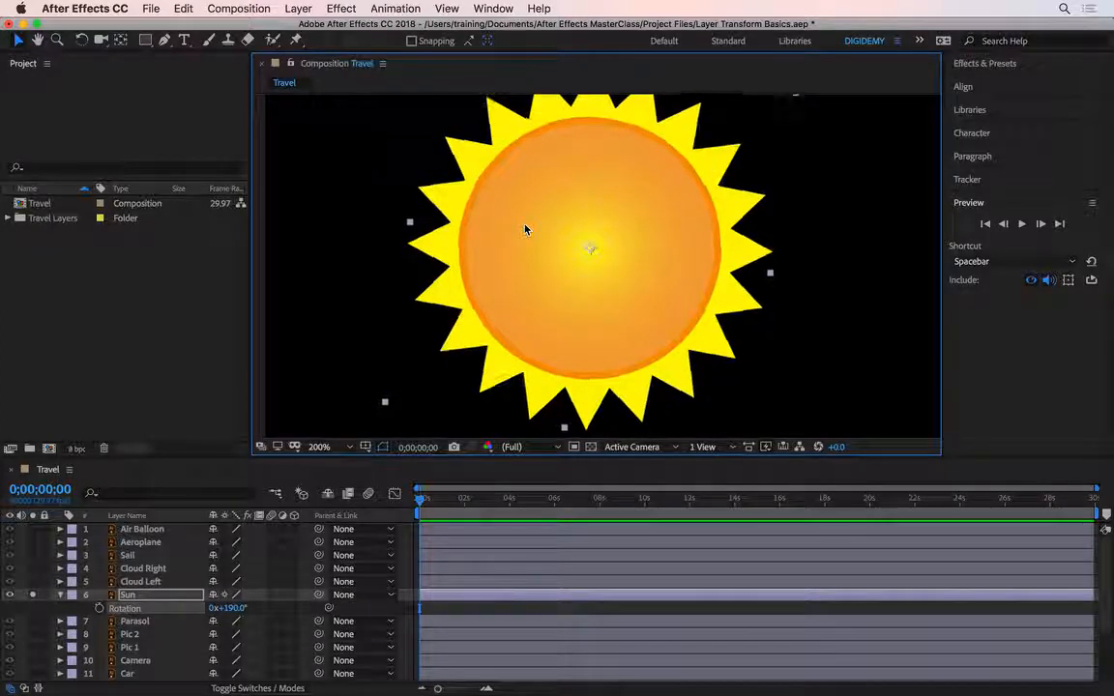
key(KP_Subtract)
key(KP_Subtract)
key(KP_Subtract)
key(KP_Subtract)
key(KP_Subtract)
key(KP_Subtract)
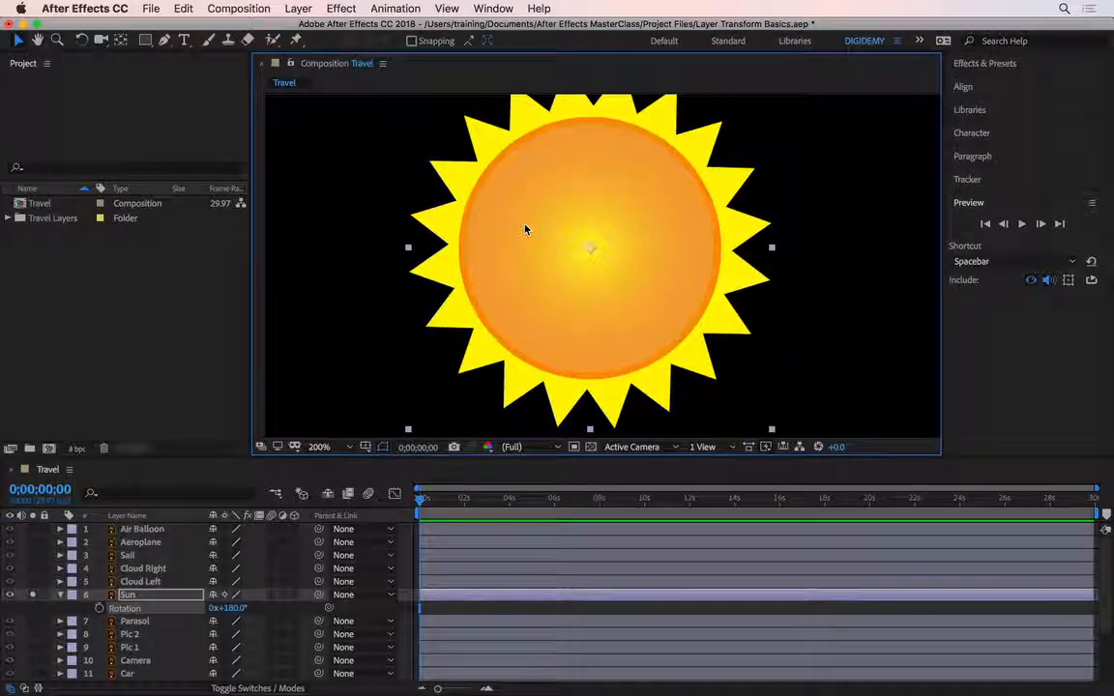
Step: Nudge the Sun's rotation in 10° increments to 200°
key(shift+KP_Add)
key(shift+KP_Add)
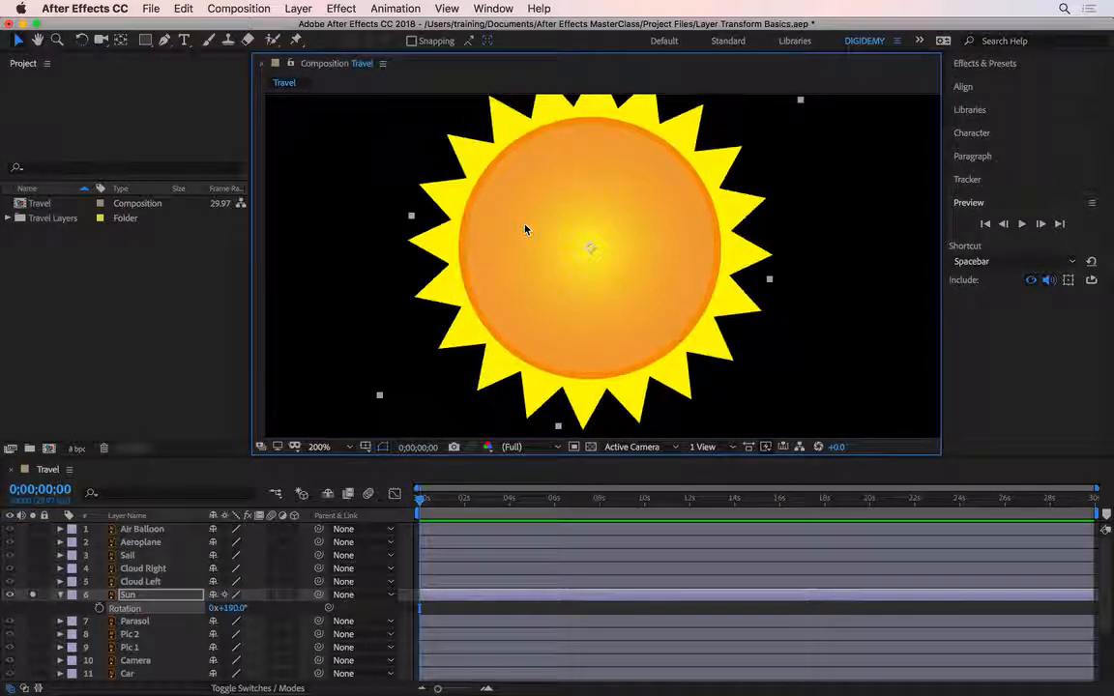
key(KP_Subtract)
key(KP_Subtract)
key(KP_Subtract)
key(KP_Subtract)
key(KP_Subtract)
key(KP_Subtract)
key(KP_Subtract)
key(KP_Subtract)
key(KP_Subtract)
key(KP_Subtract)
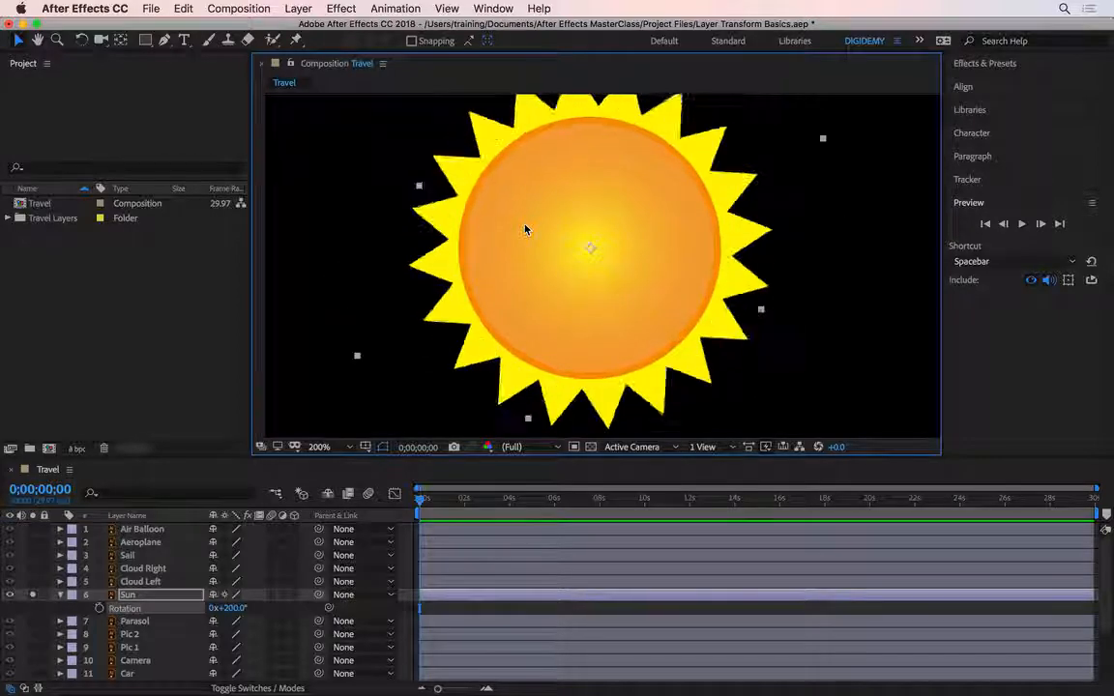